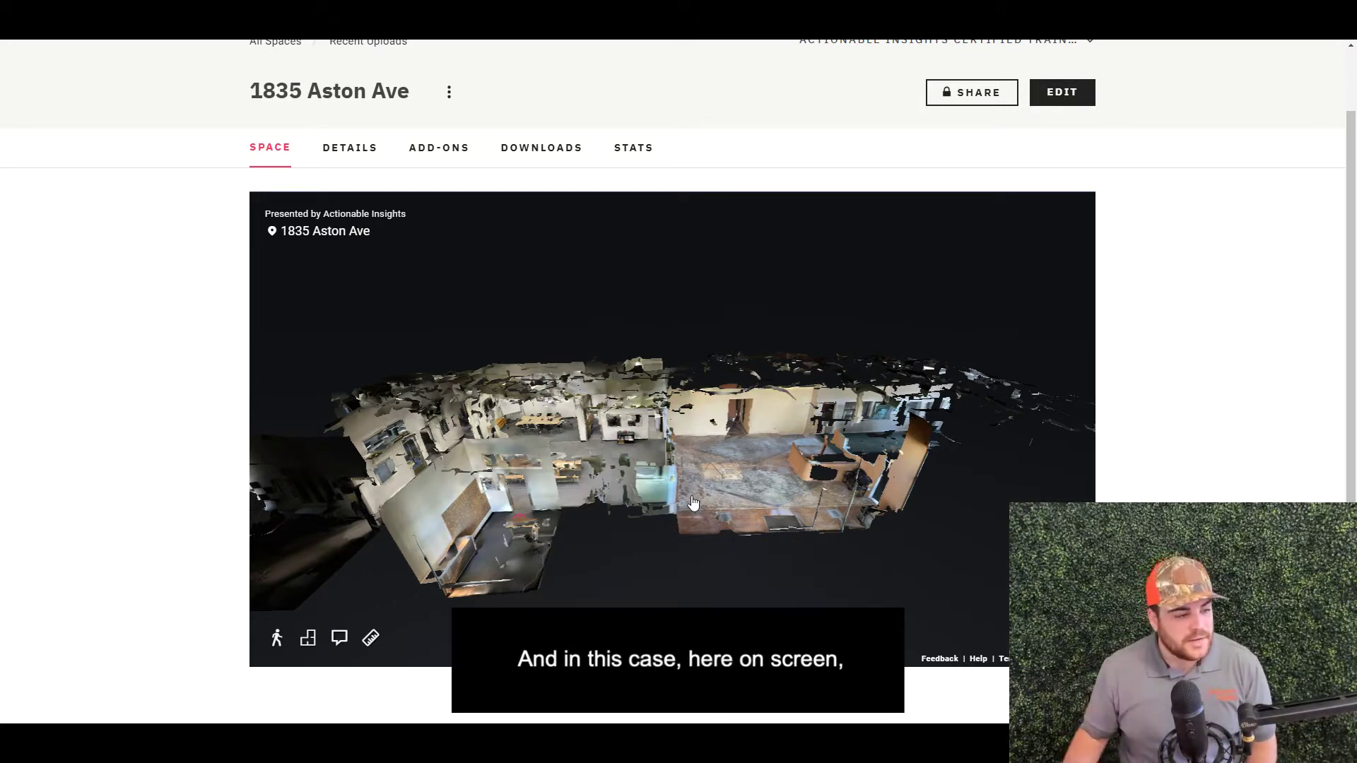
Orbit the 1835 Aston Ave office dollhouse to a wider side view
click(669, 553)
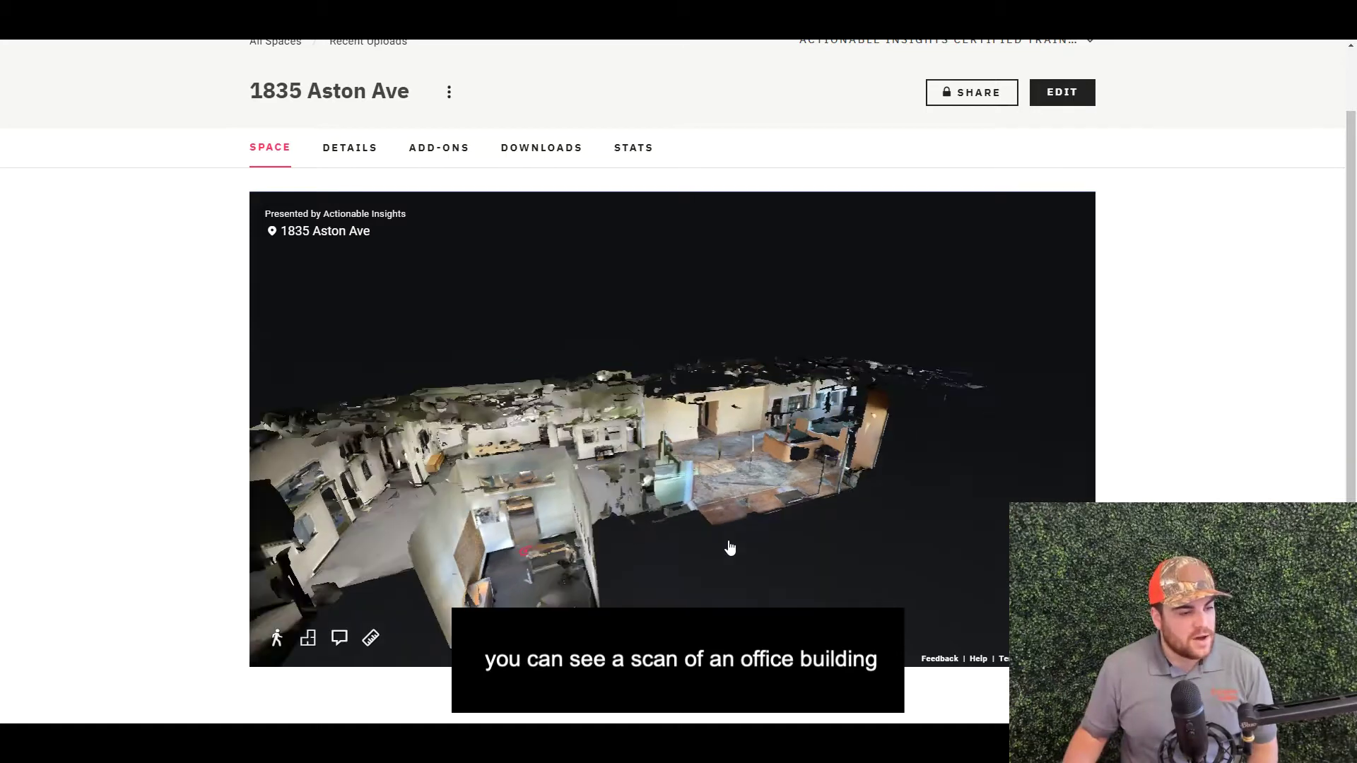
drag(709, 546, 641, 567)
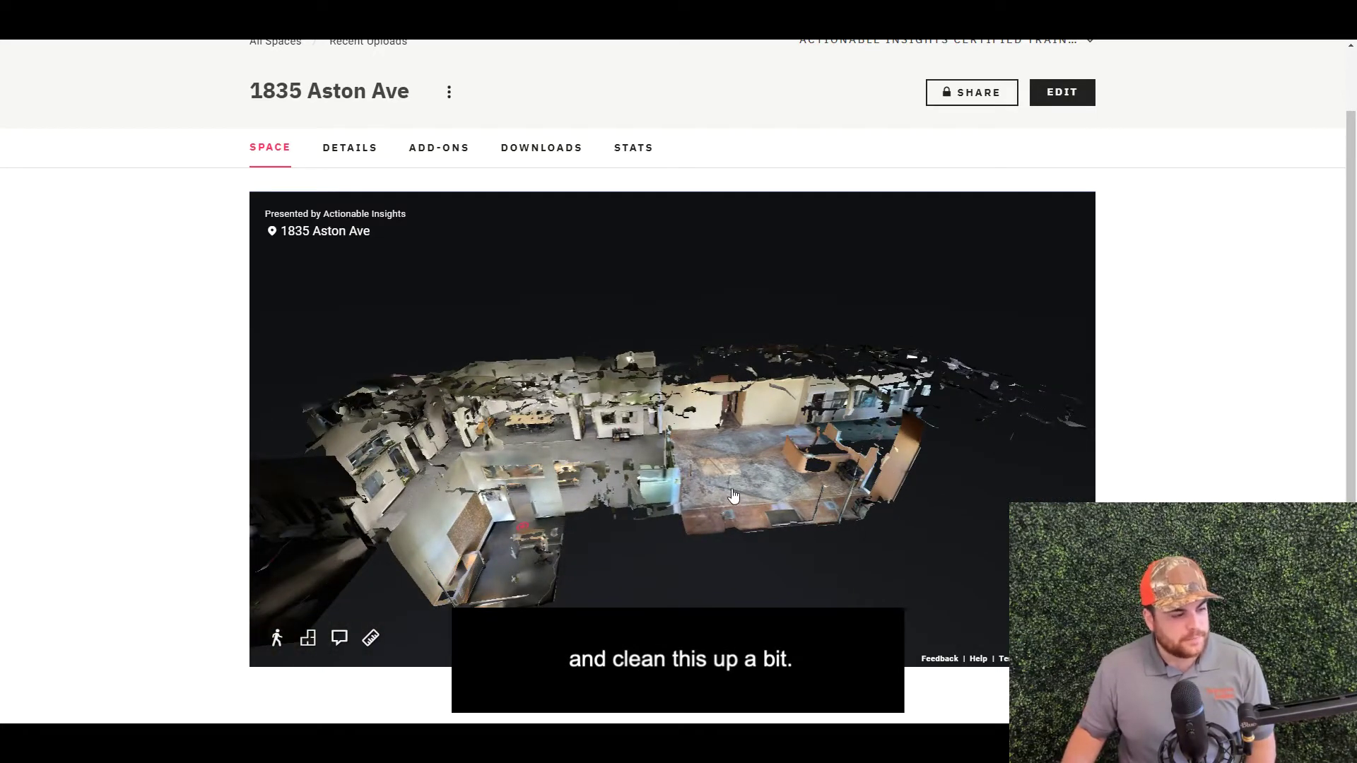
Open the office scan in edit mode and add a new trim box on Floor 1
click(1063, 99)
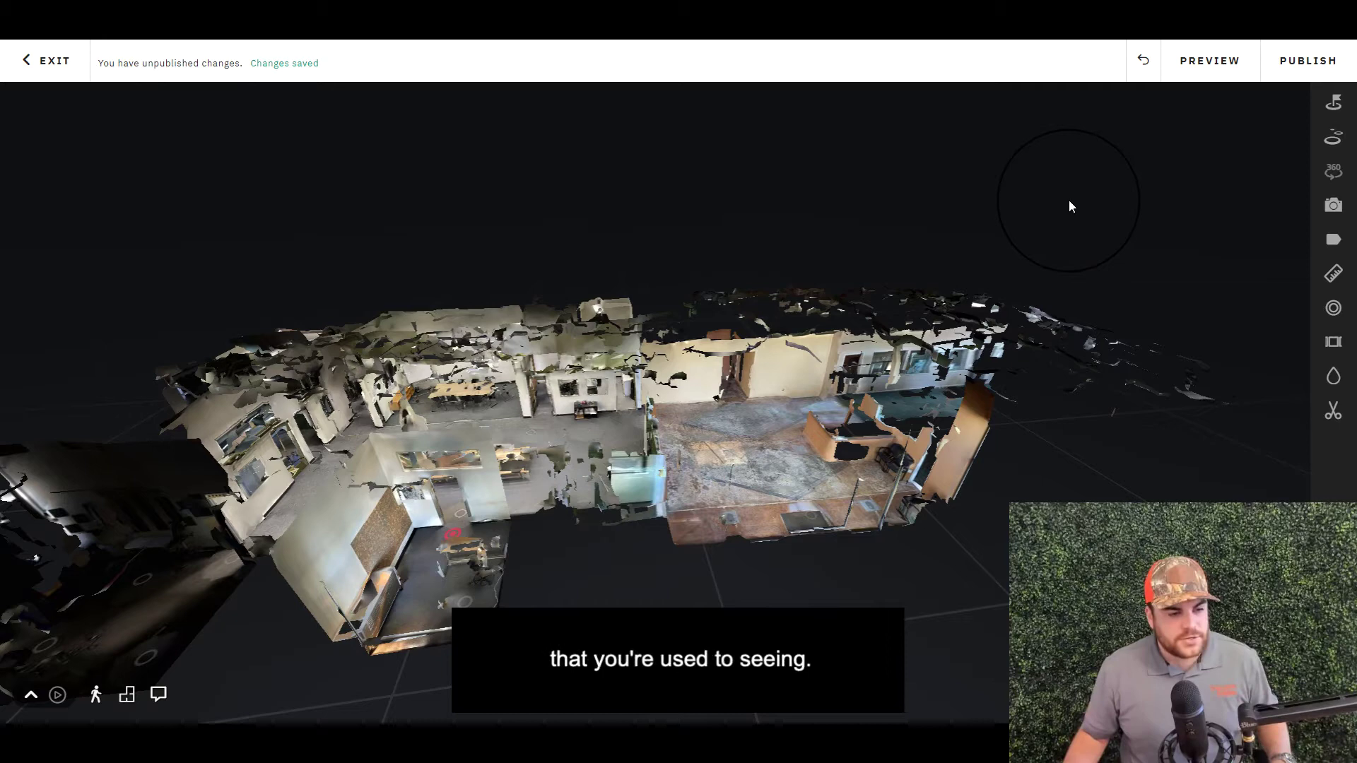
click(1331, 414)
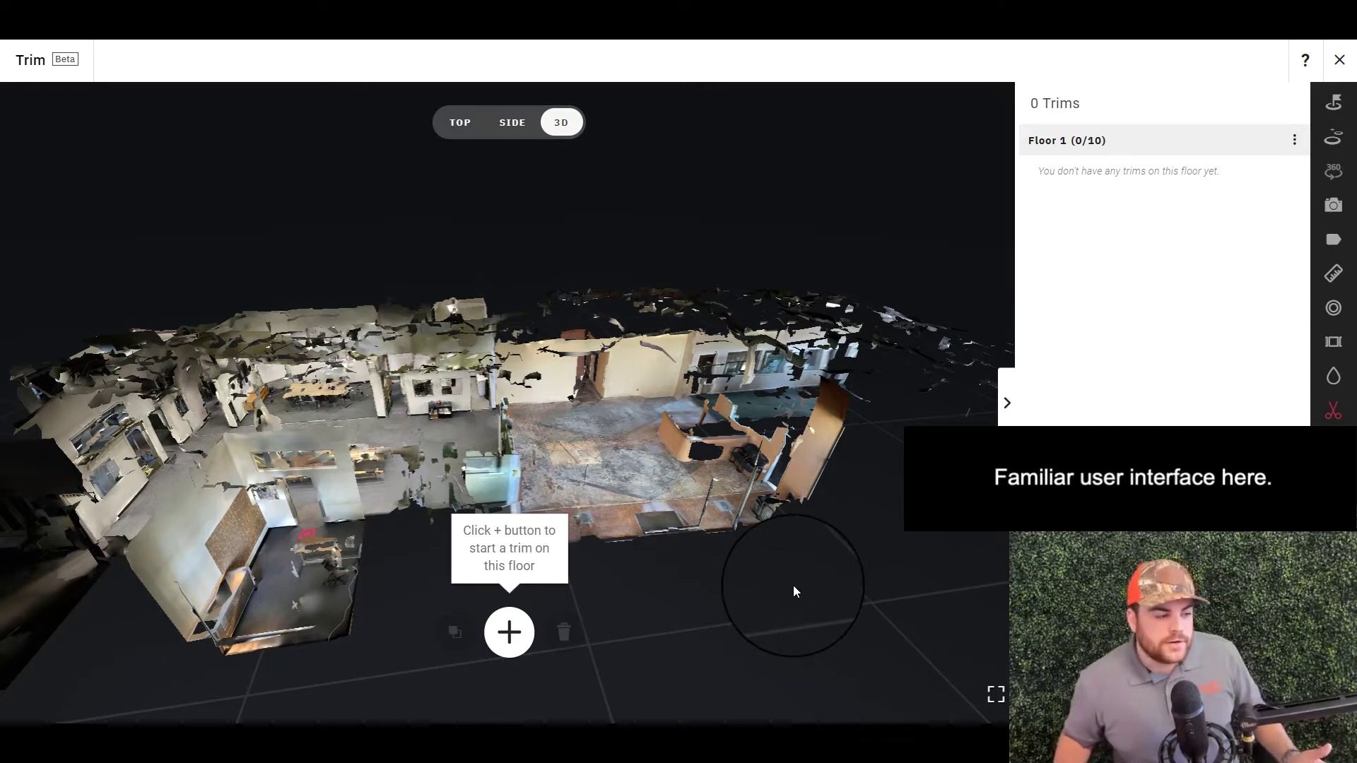
click(524, 625)
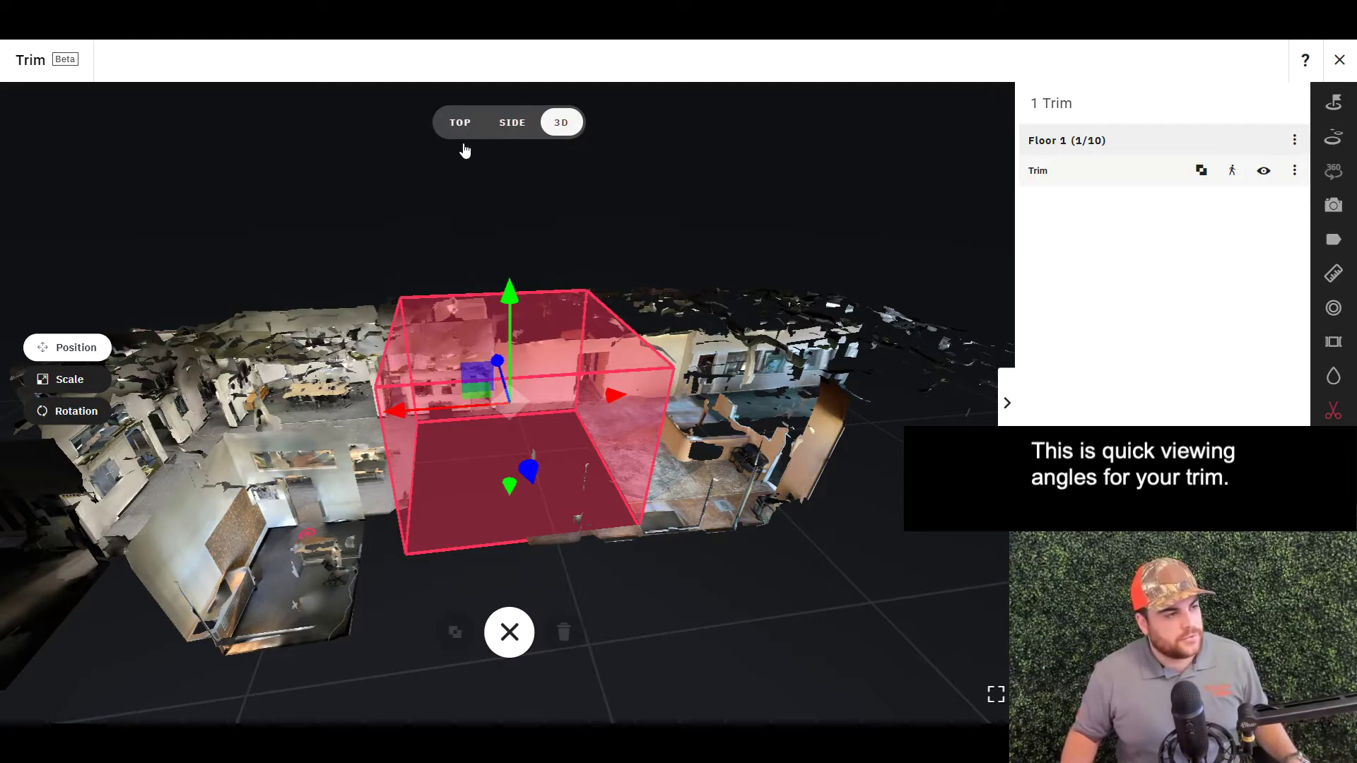
From the top view, move the Floor 1 trim box over the middle of the floor plan
click(460, 122)
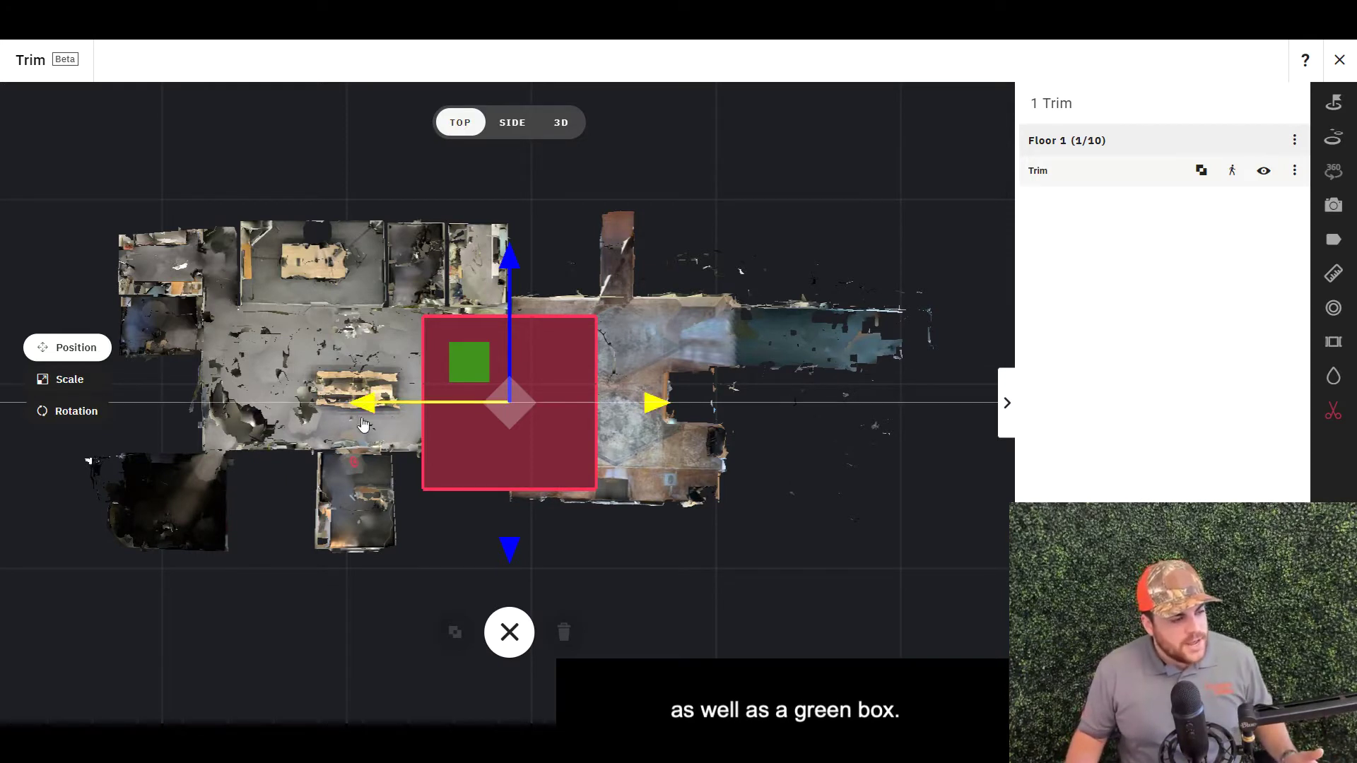
drag(381, 399, 433, 400)
mouse_move(562, 262)
mouse_down()
mouse_move(562, 171)
mouse_move(563, 286)
mouse_up()
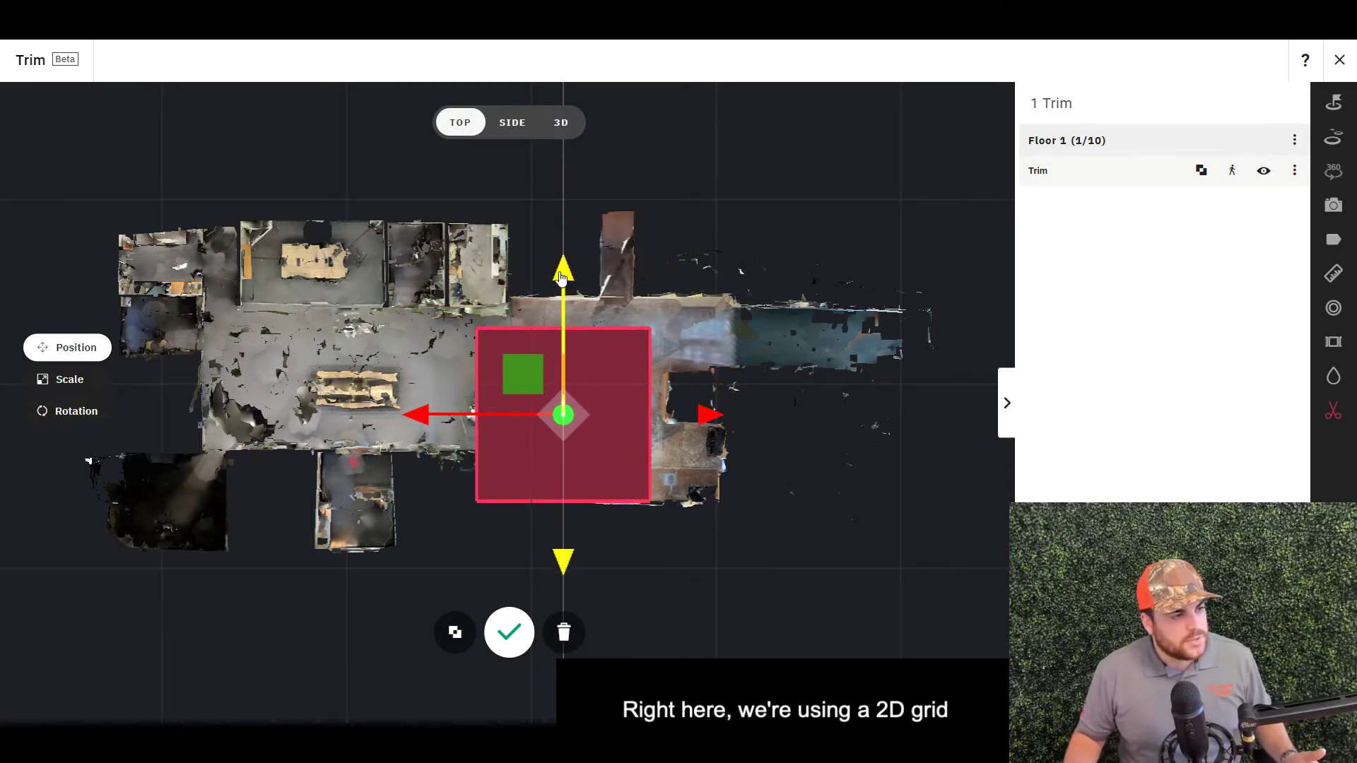
drag(422, 401, 325, 403)
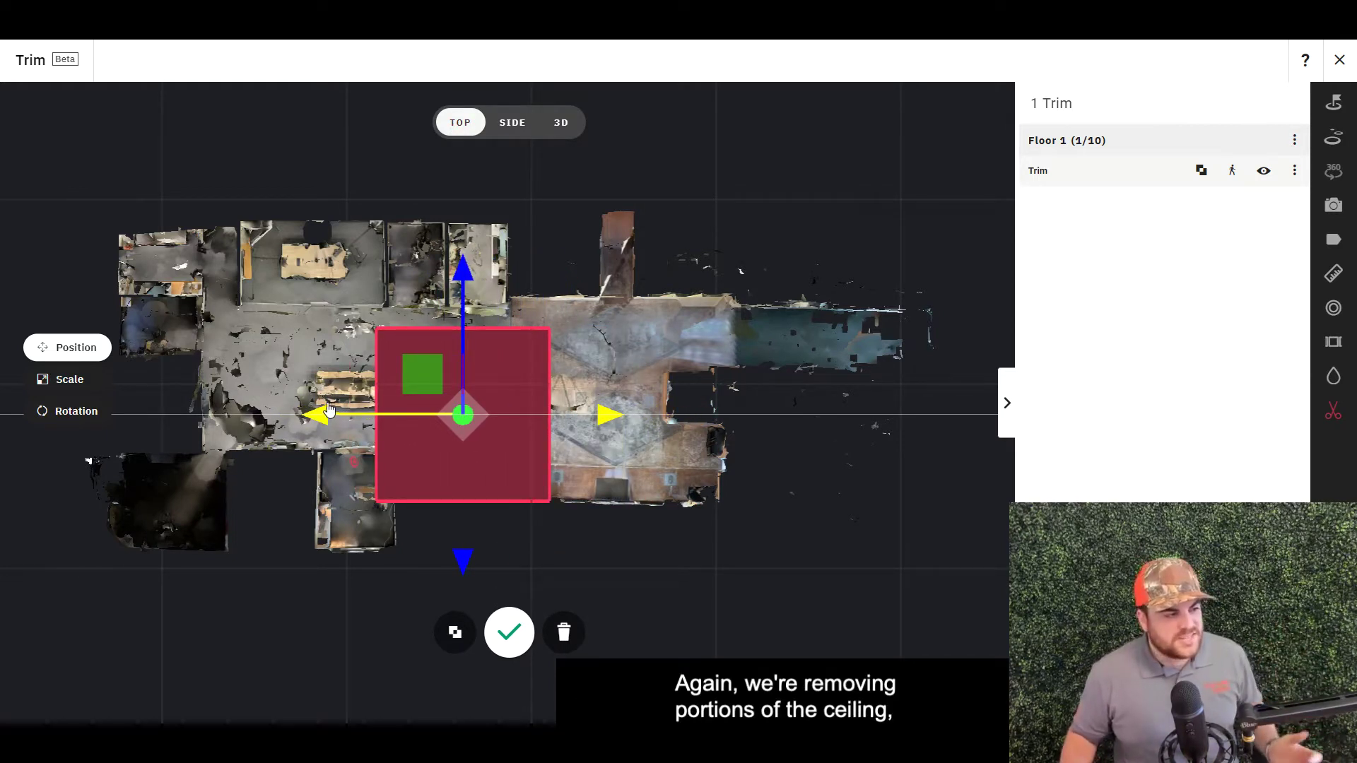
Scale the trim box wider and taller until it spans the whole office scan
click(95, 382)
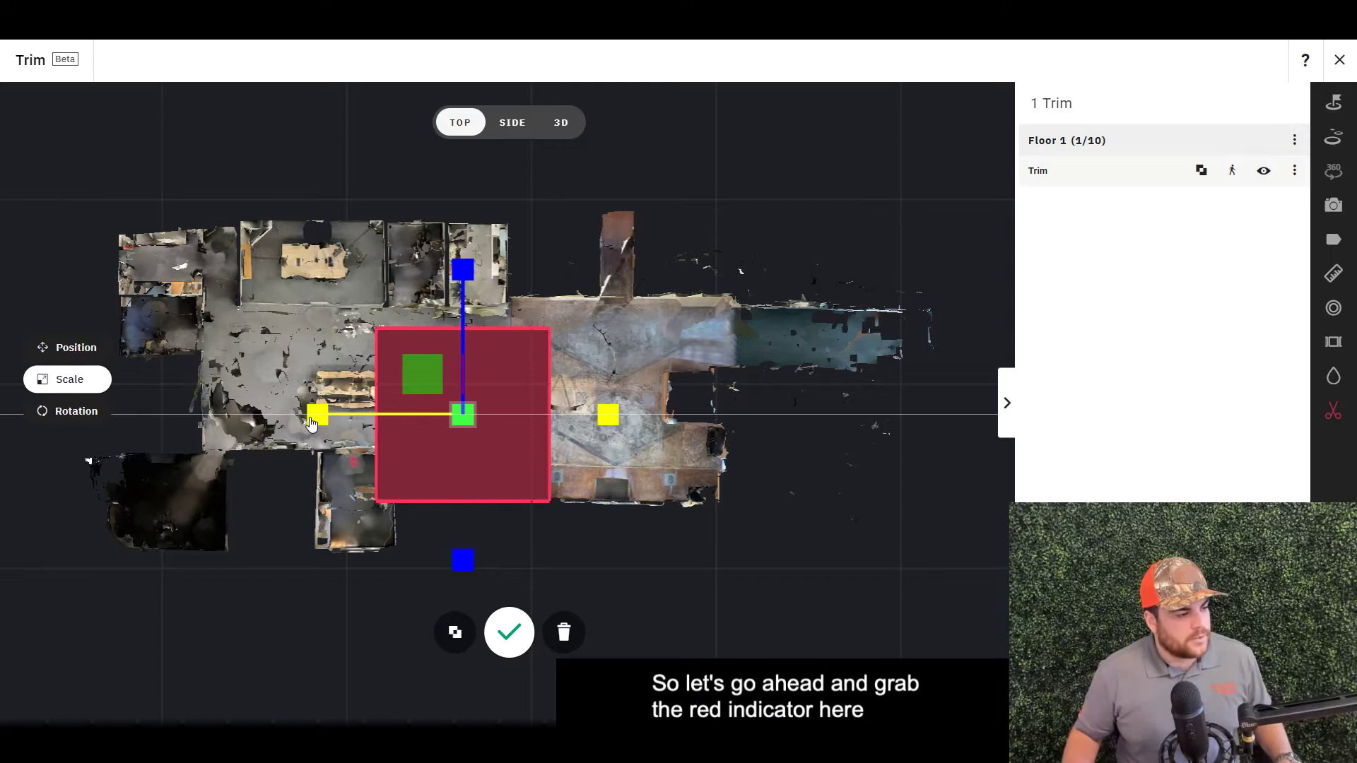
drag(316, 424, 3, 463)
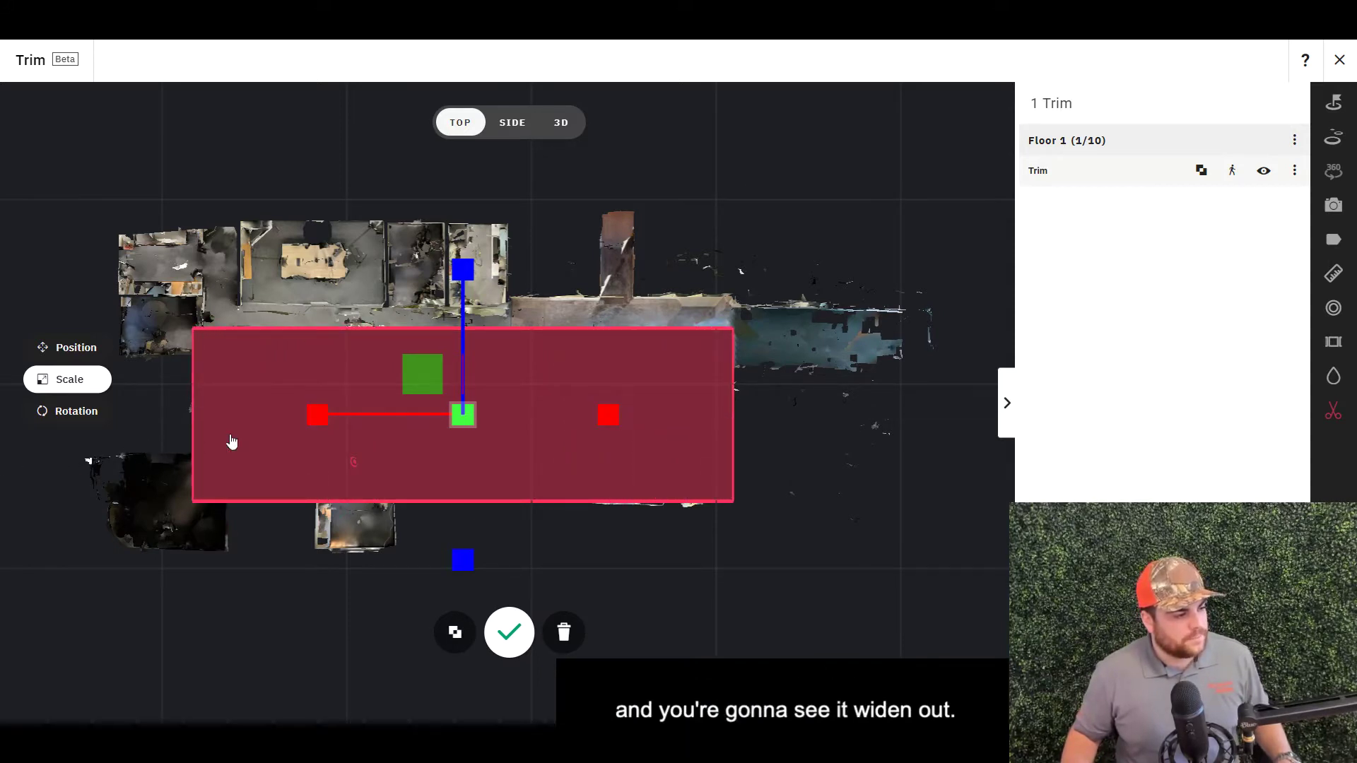
drag(315, 417, 192, 435)
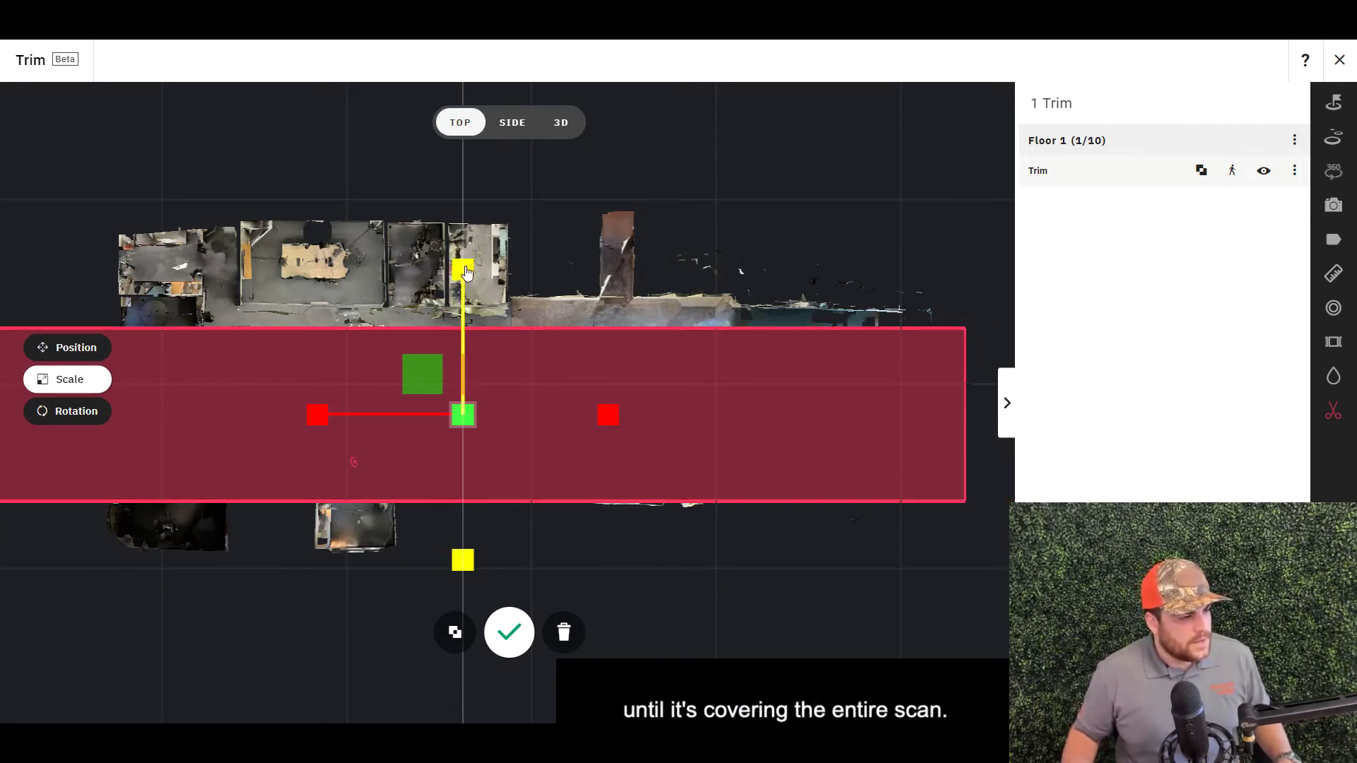
drag(465, 272, 474, 143)
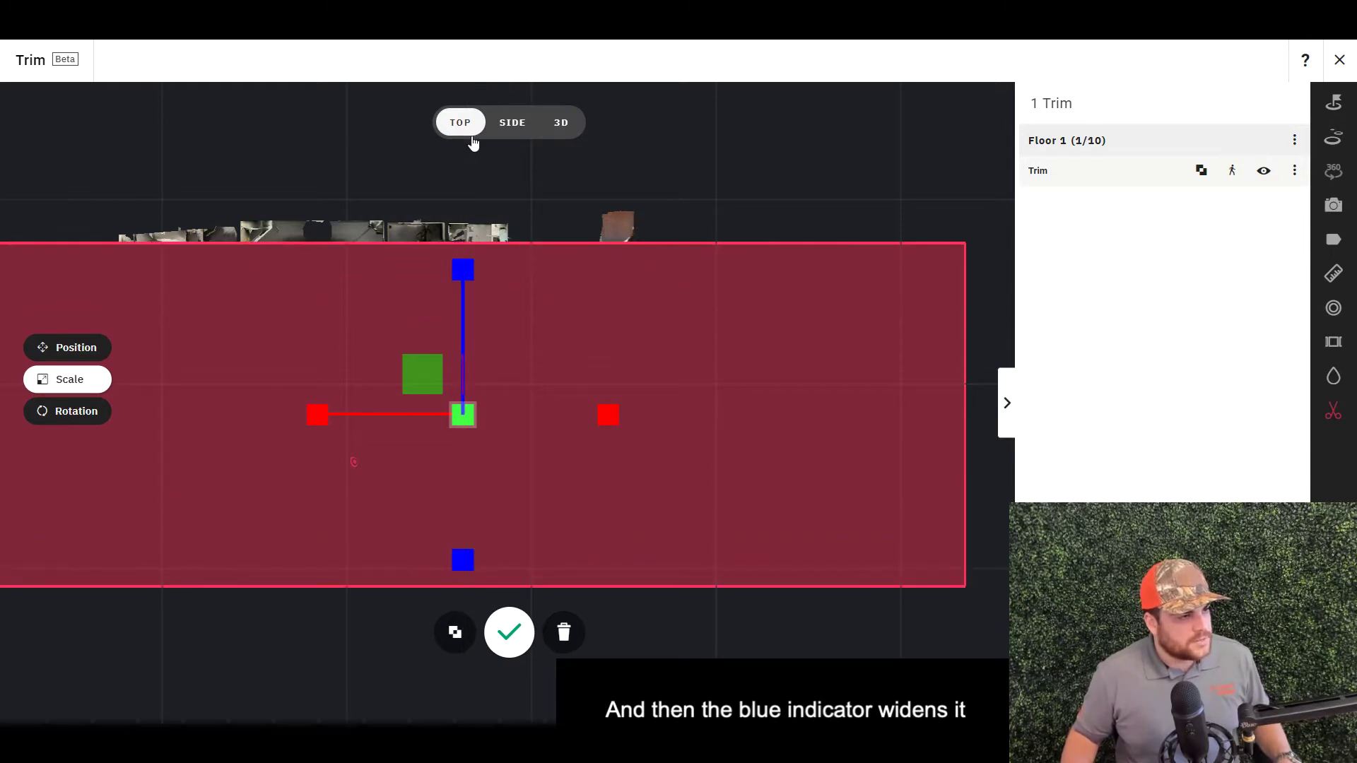
drag(463, 269, 463, 214)
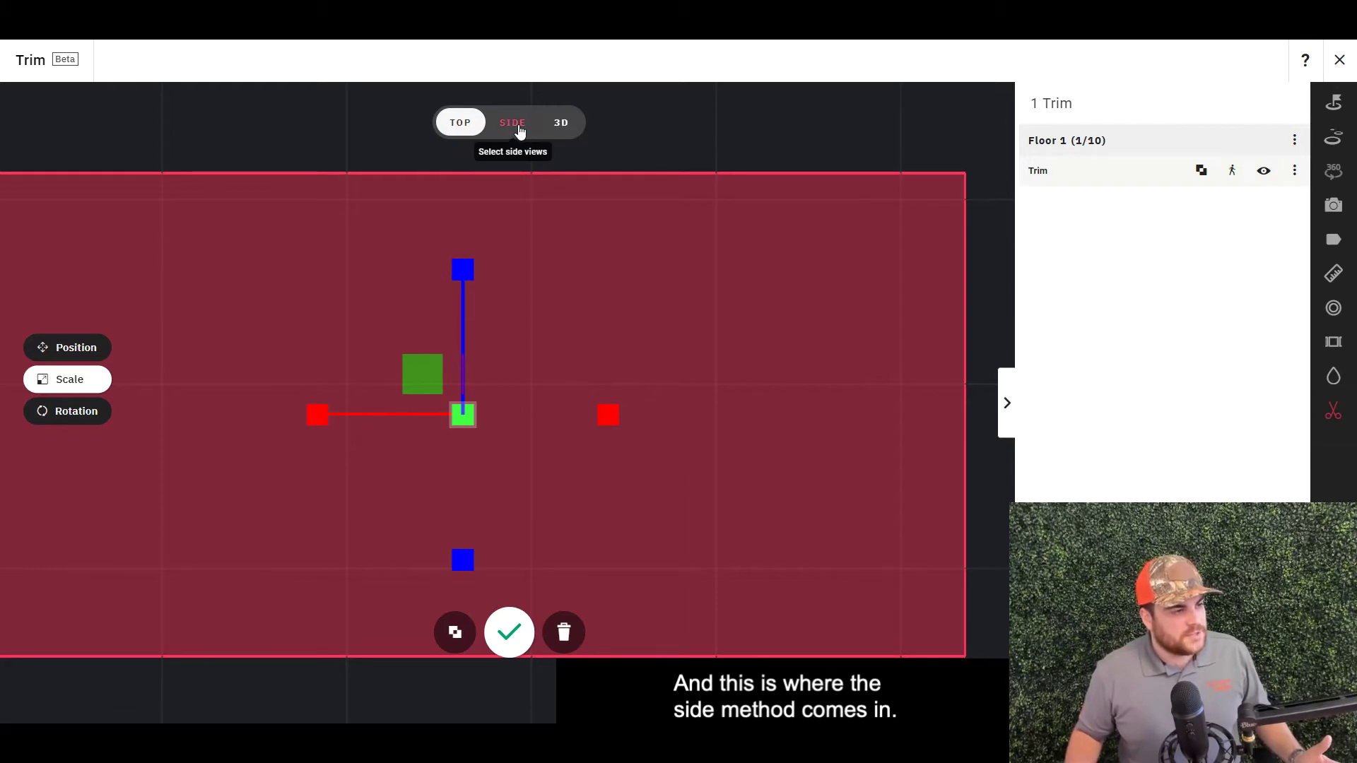
In the side view, shrink the trim box's height into a thin horizontal slab
click(516, 127)
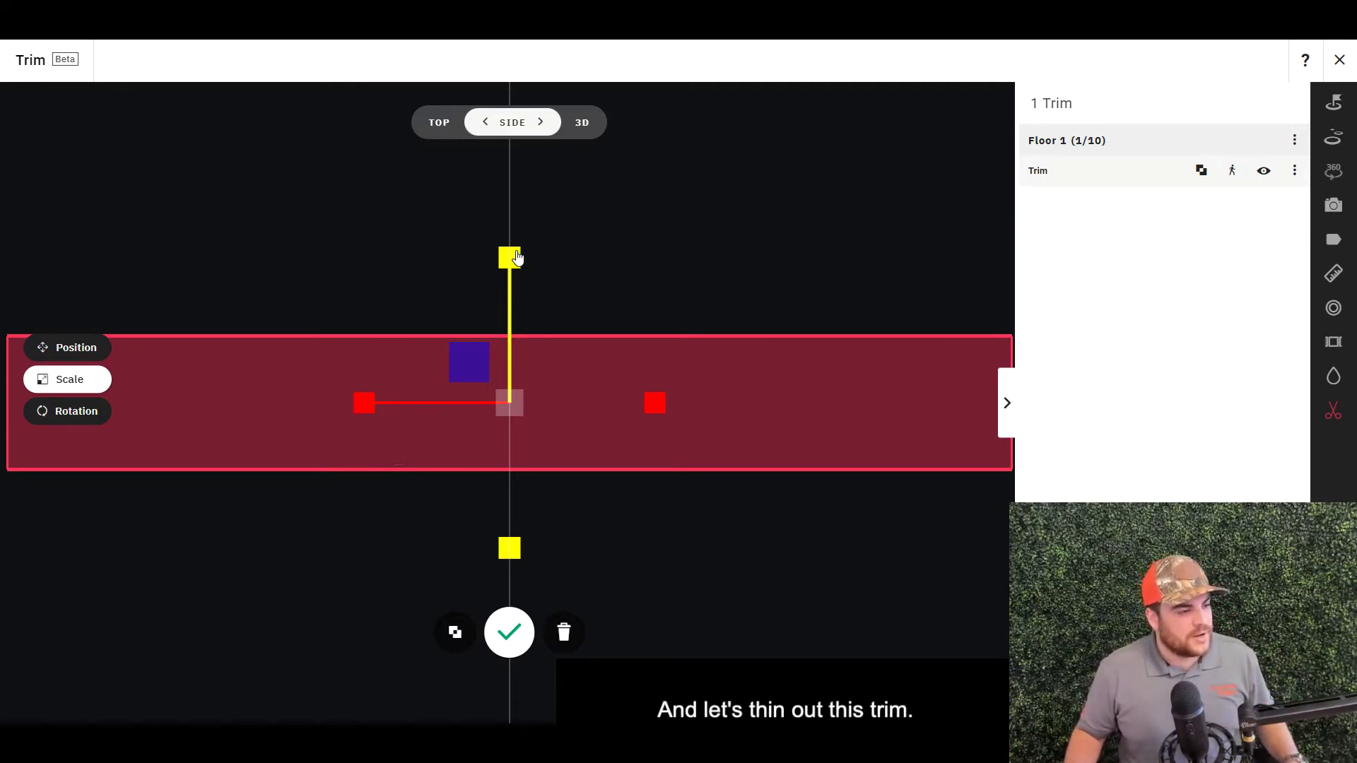
drag(516, 258, 506, 385)
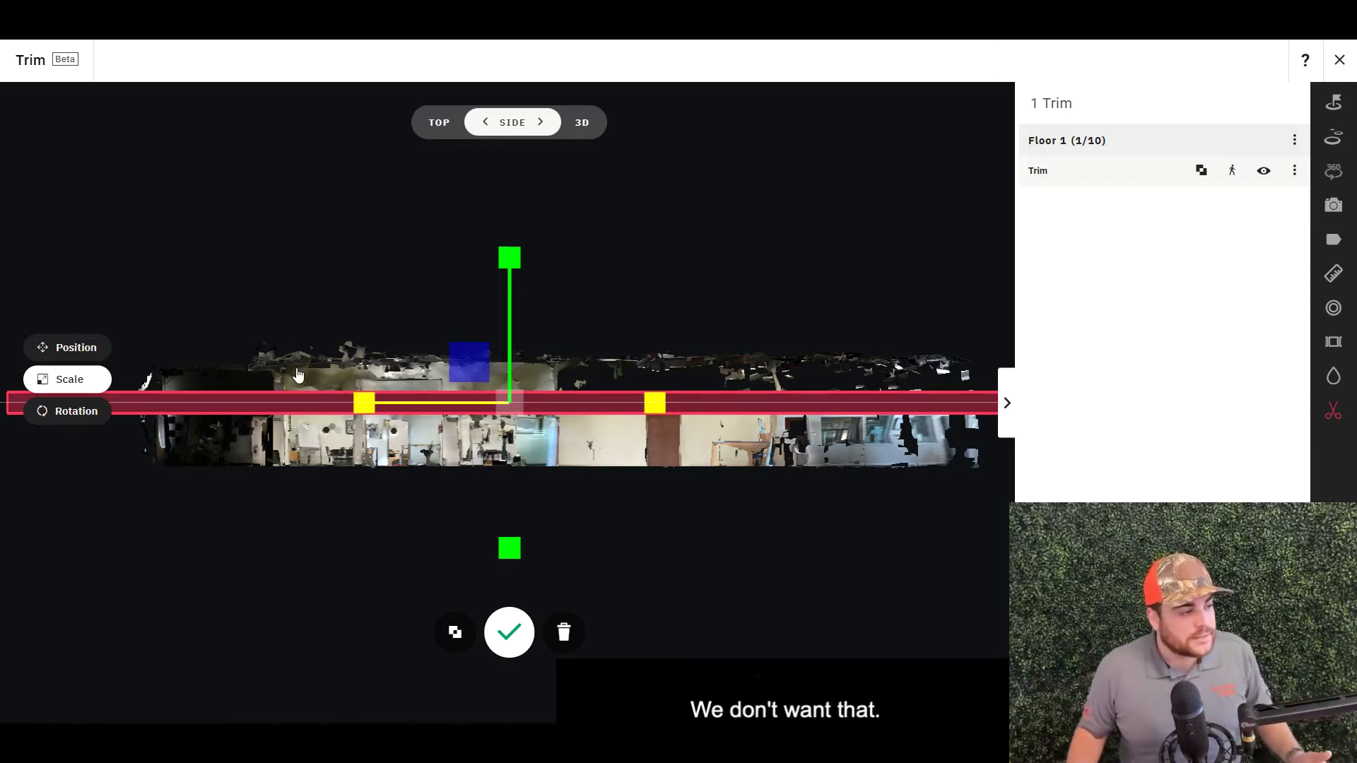
Raise the thin slab to the scan's top and thicken it upward over the ceiling artifacts
click(83, 347)
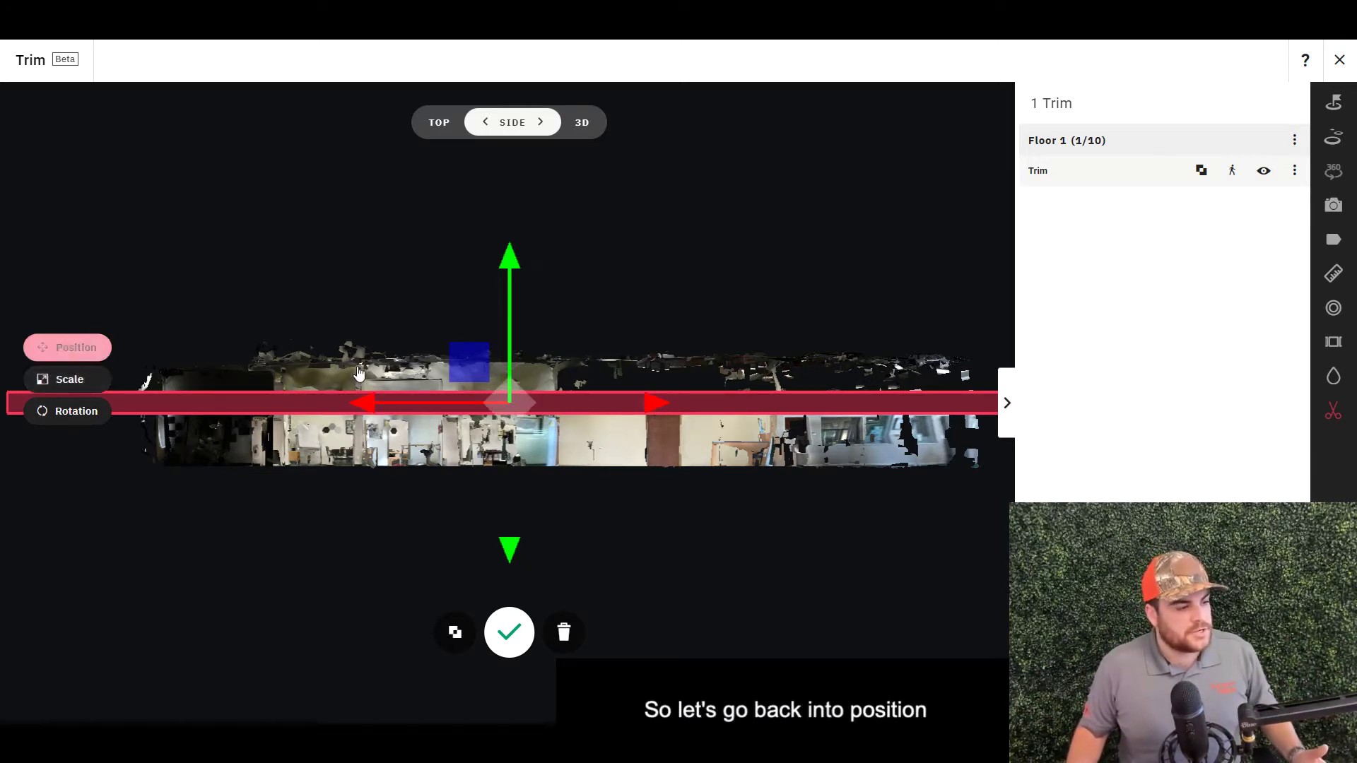
drag(510, 263, 506, 220)
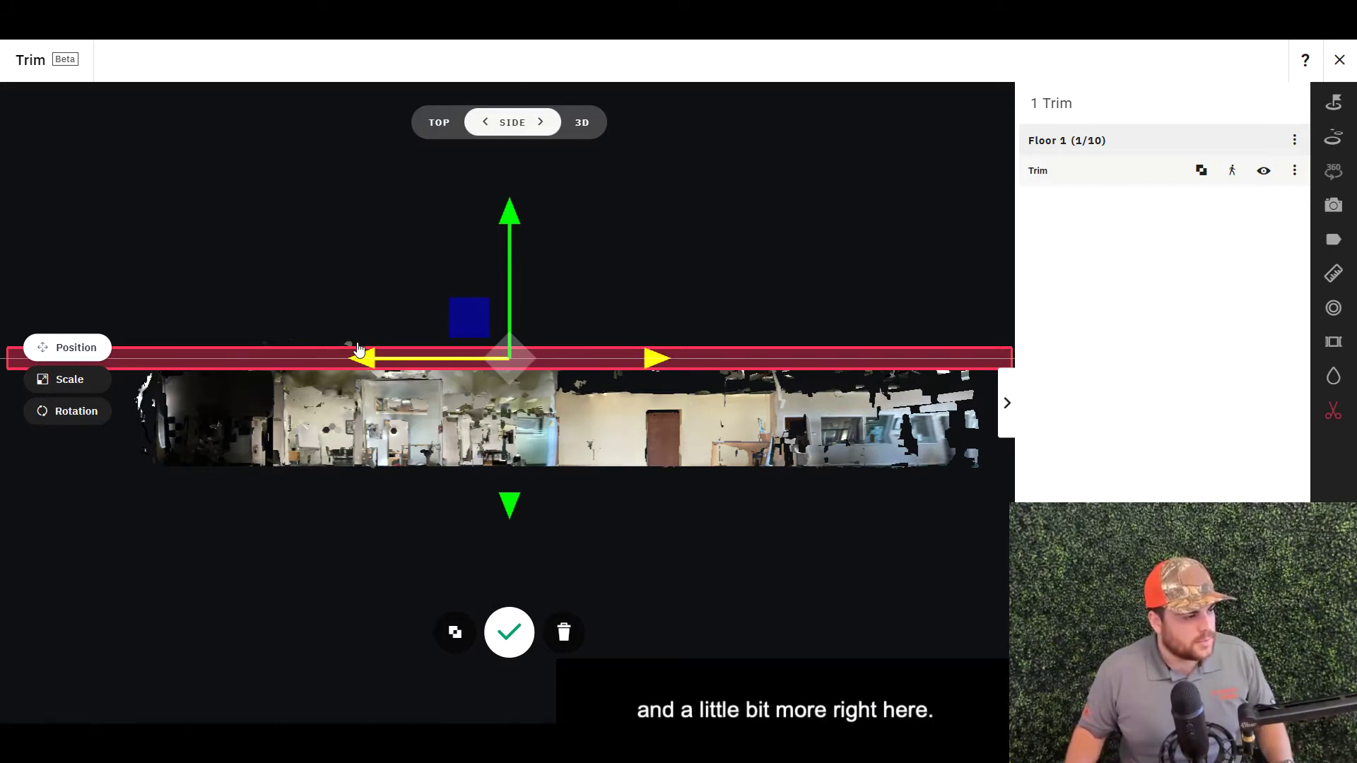
click(71, 380)
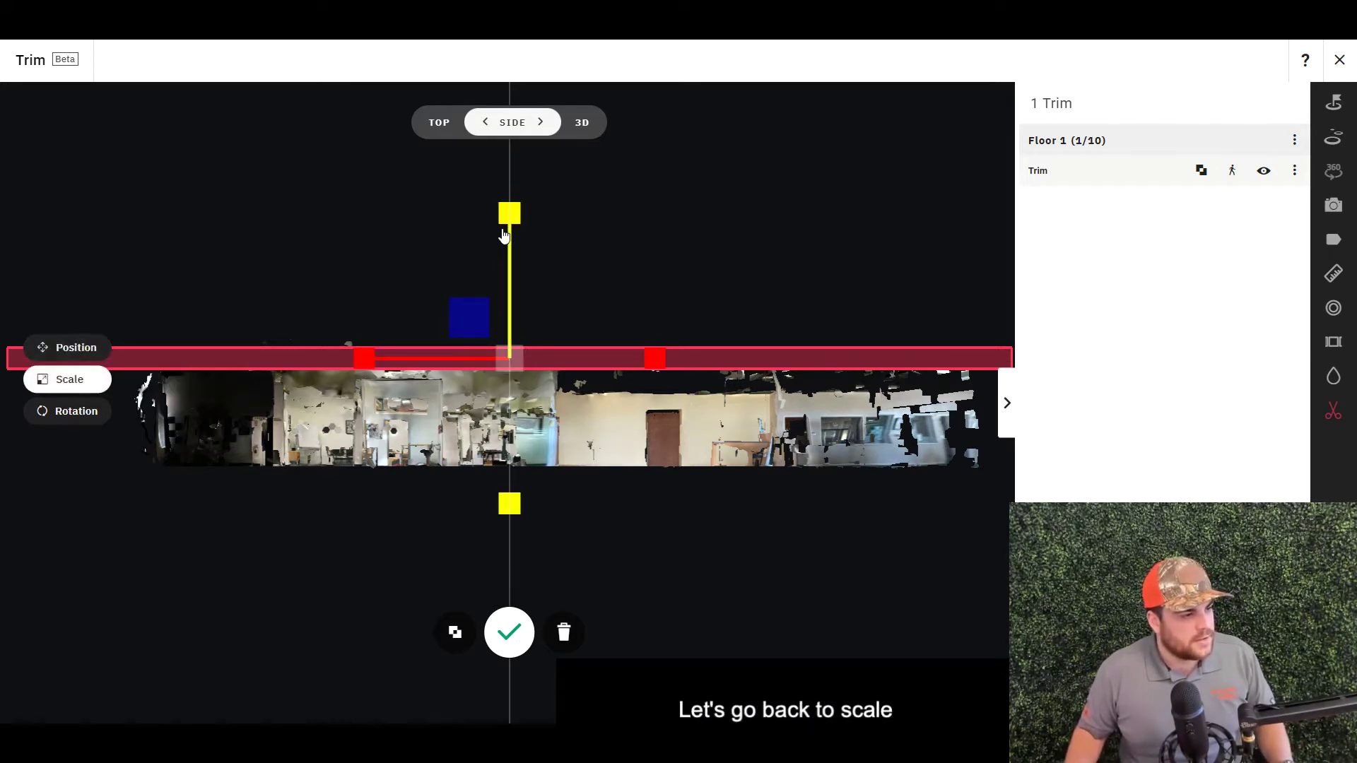
mouse_move(507, 217)
mouse_down()
mouse_move(513, 174)
mouse_move(510, 215)
mouse_up()
click(106, 345)
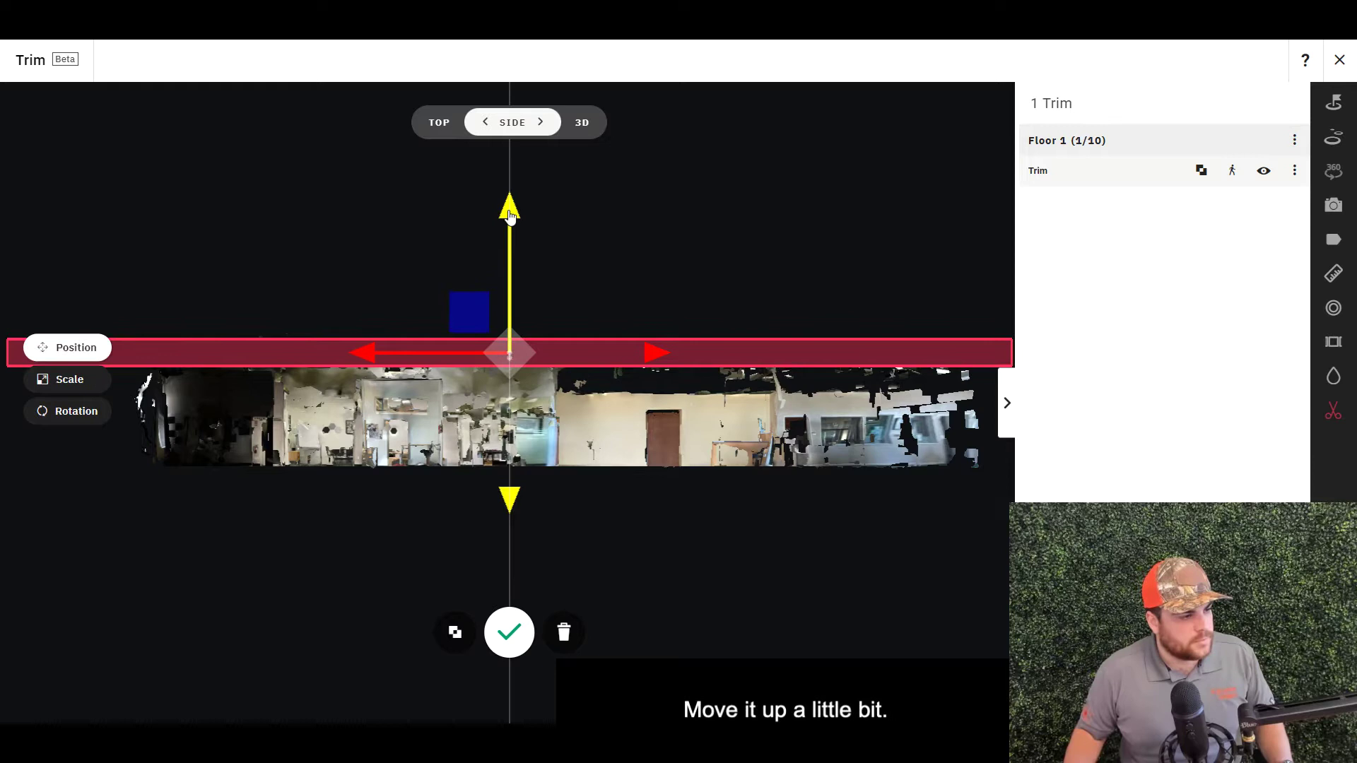
click(88, 379)
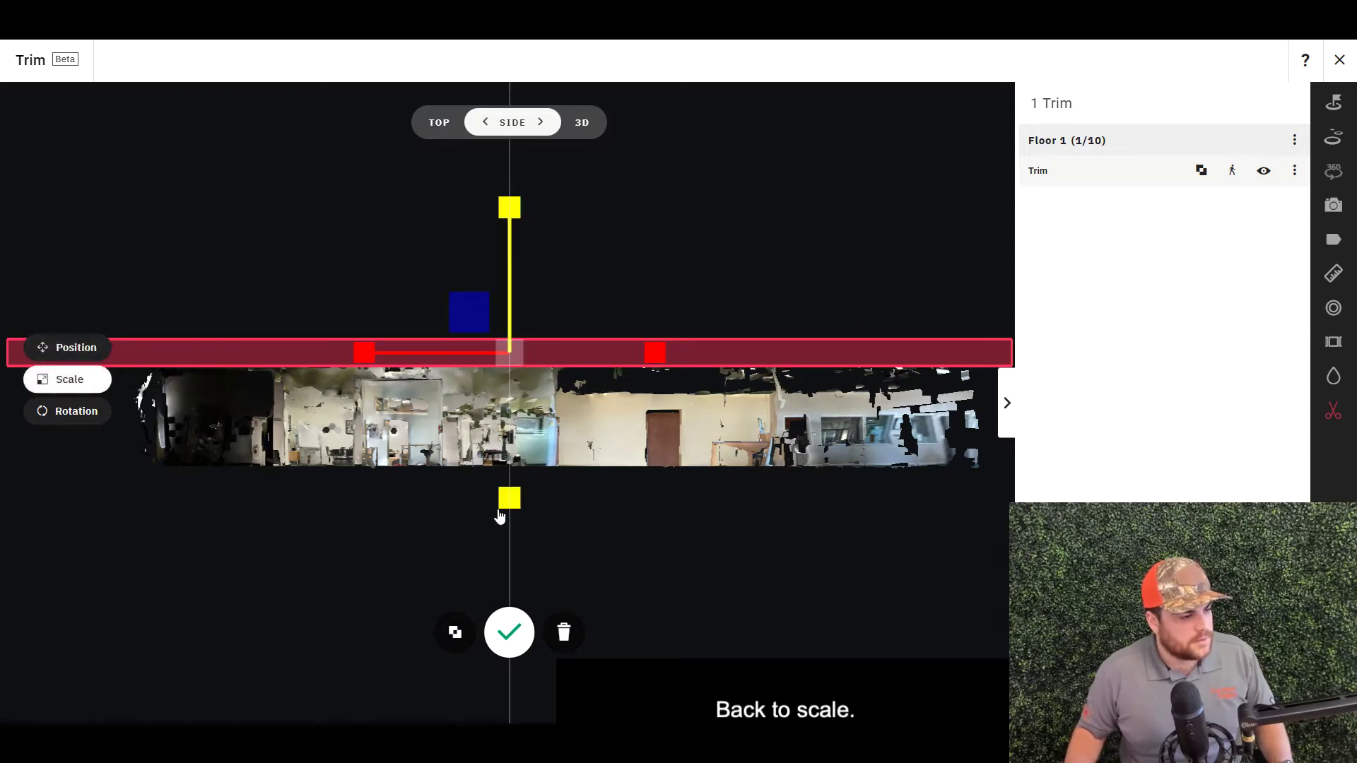
drag(513, 217, 519, 106)
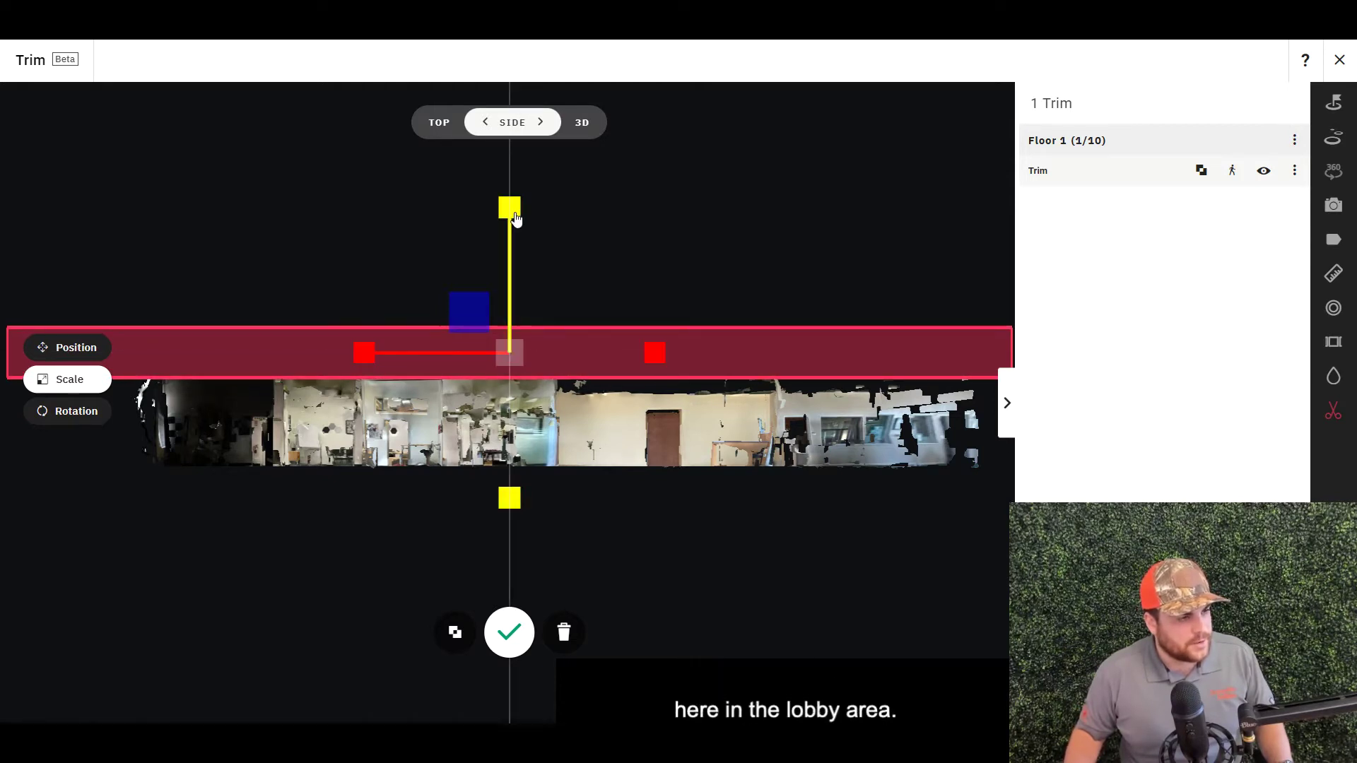
drag(516, 219, 515, 215)
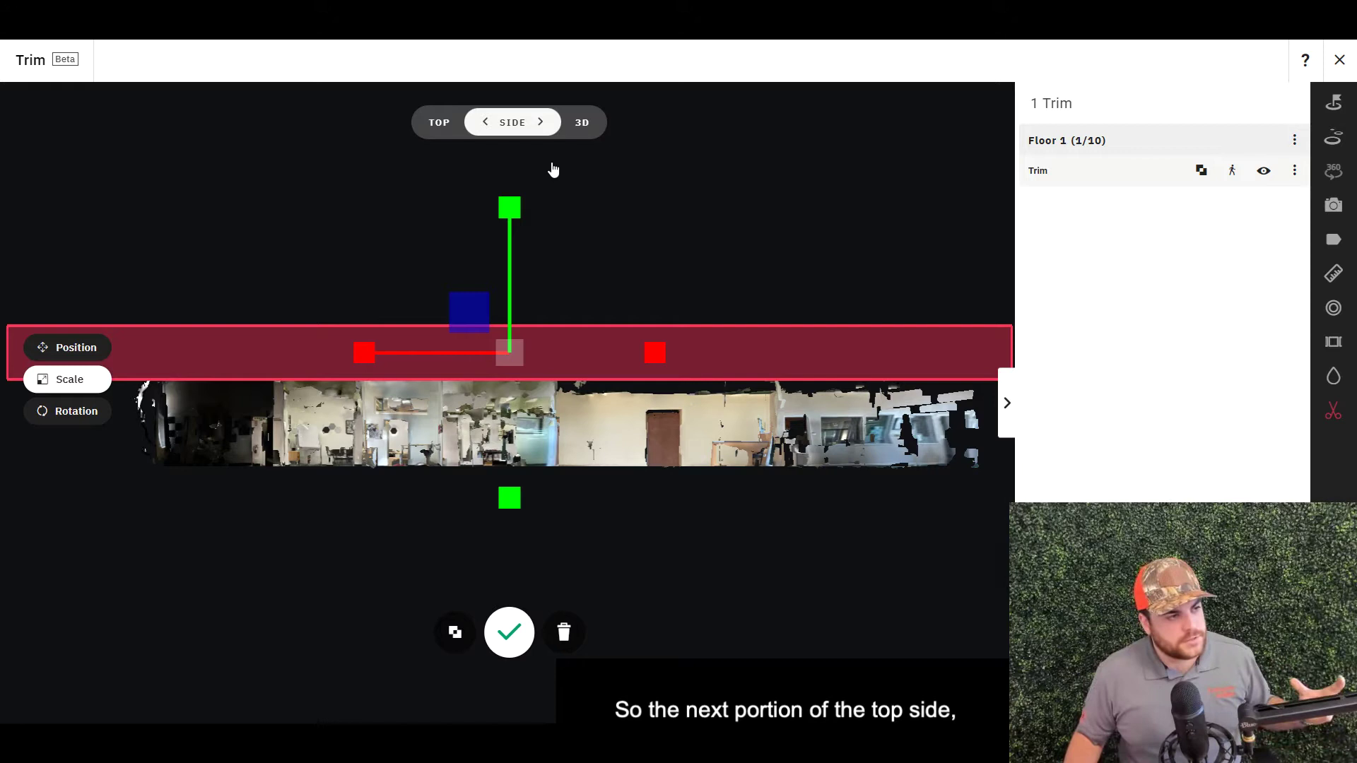
Check the trim from each side, then switch to 3D and orbit above the scan
click(542, 125)
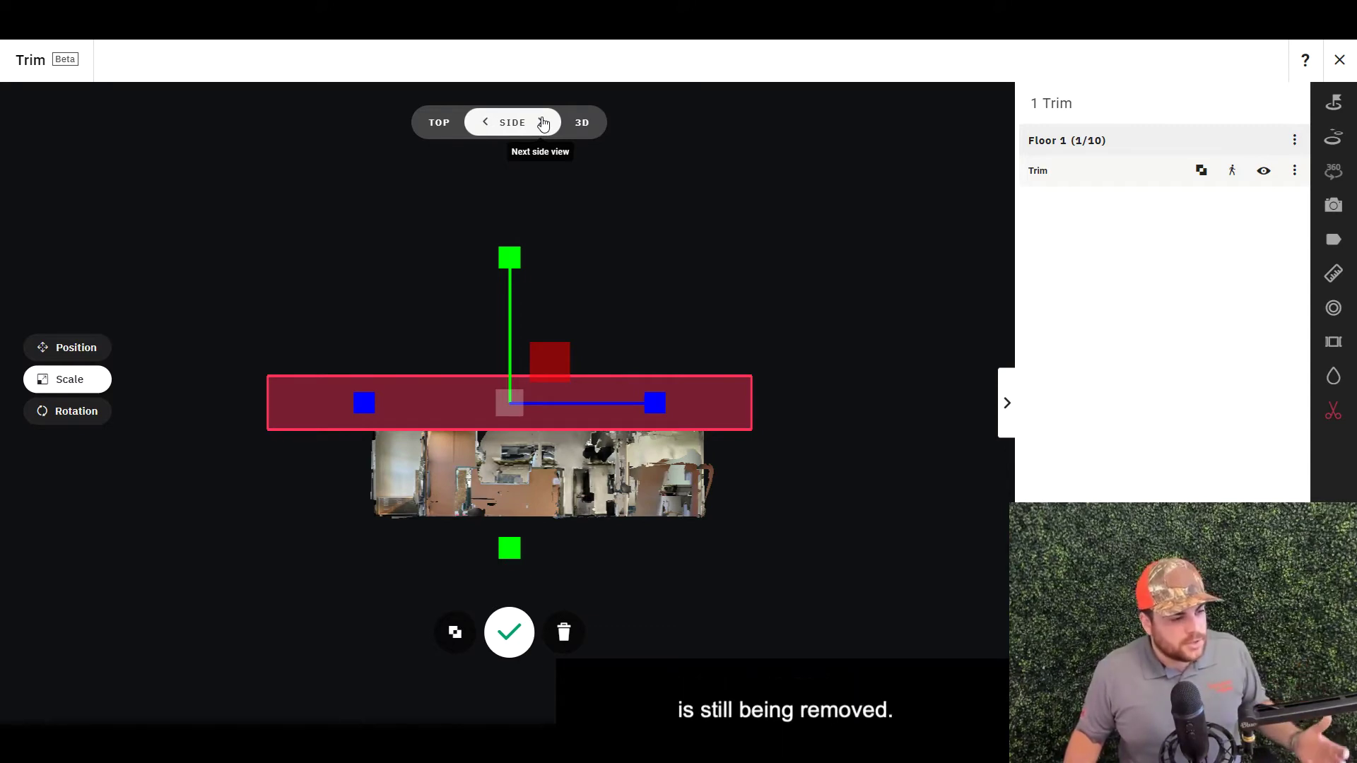
click(543, 124)
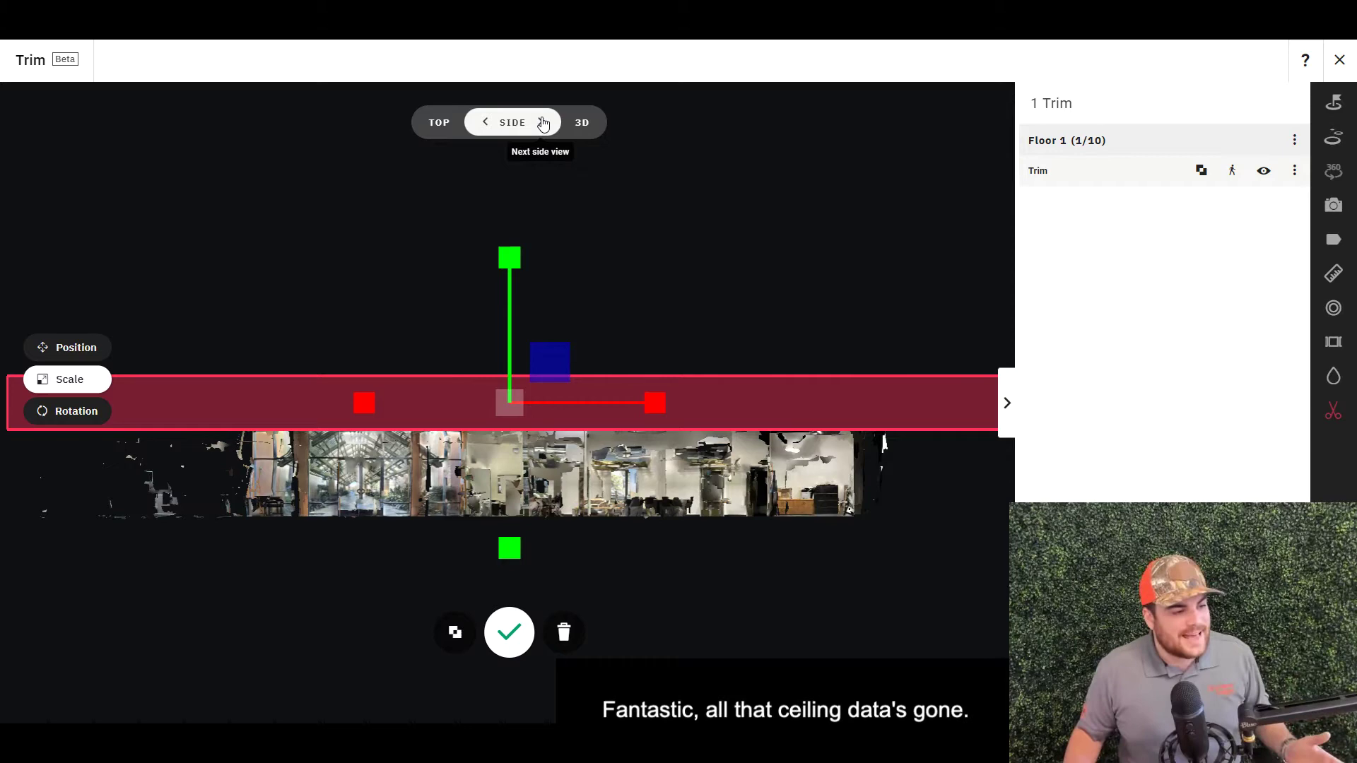
click(542, 123)
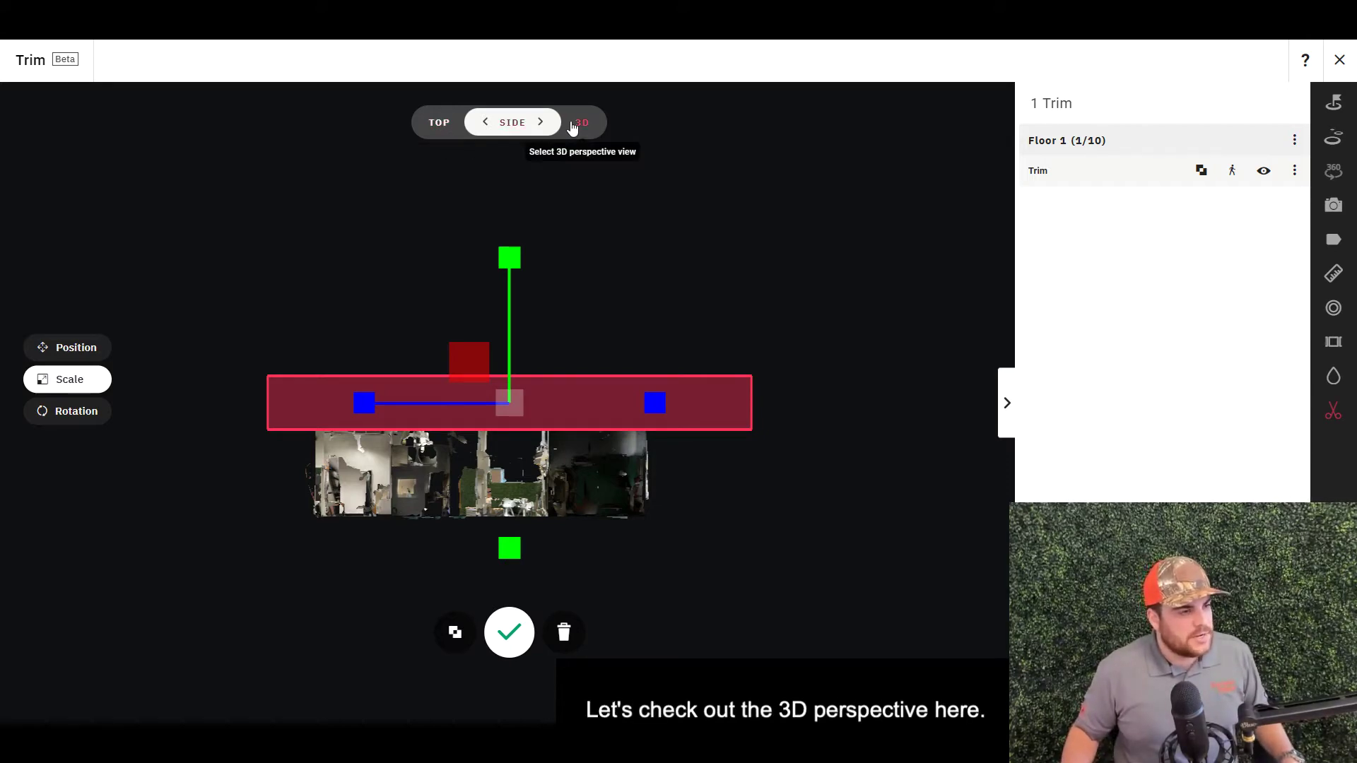
click(572, 126)
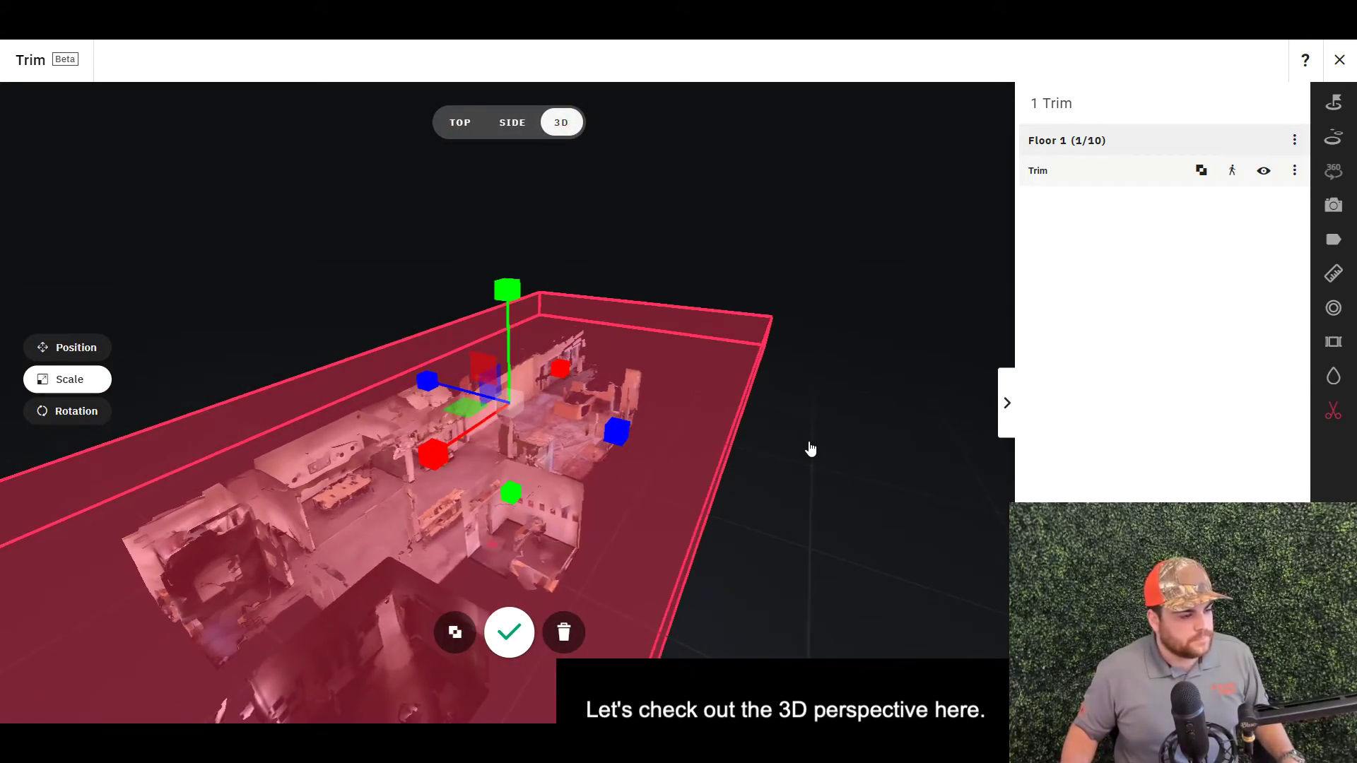
drag(808, 448, 612, 460)
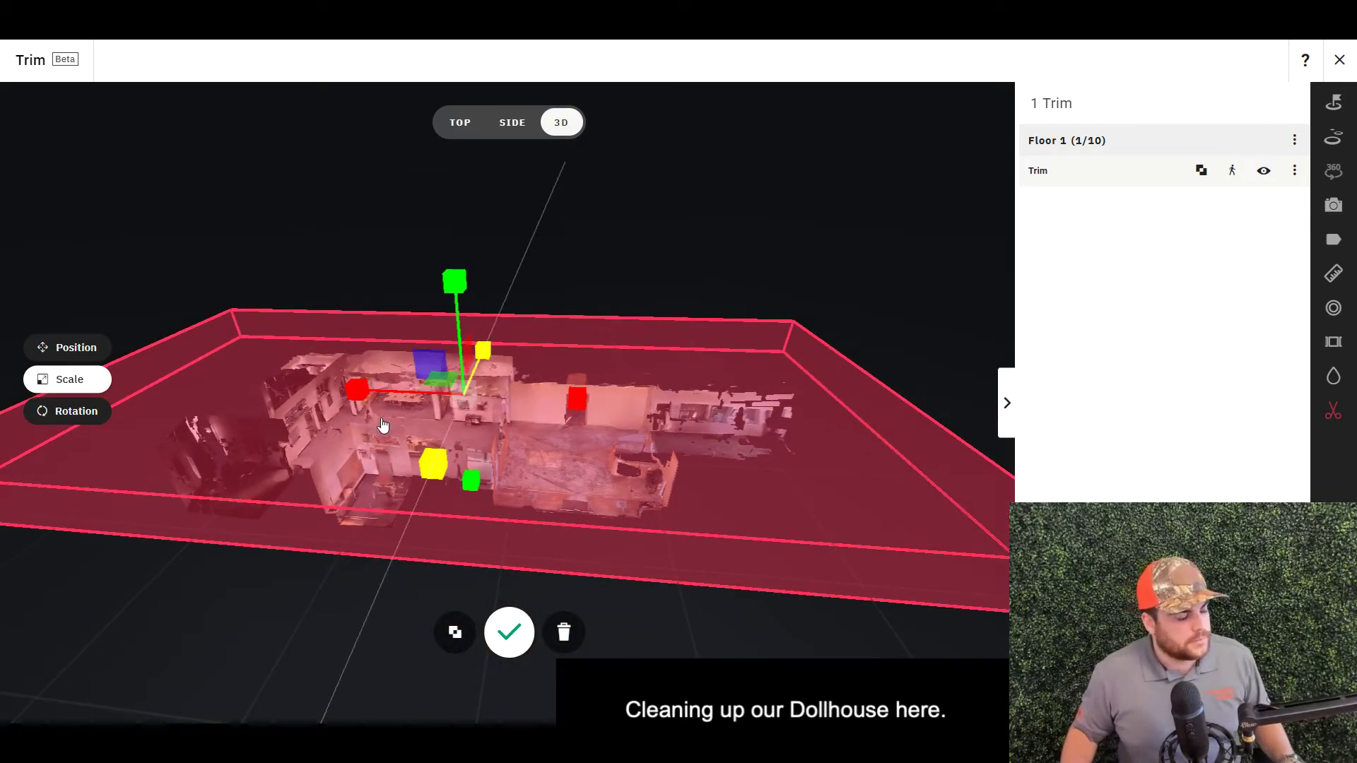
drag(533, 224, 501, 261)
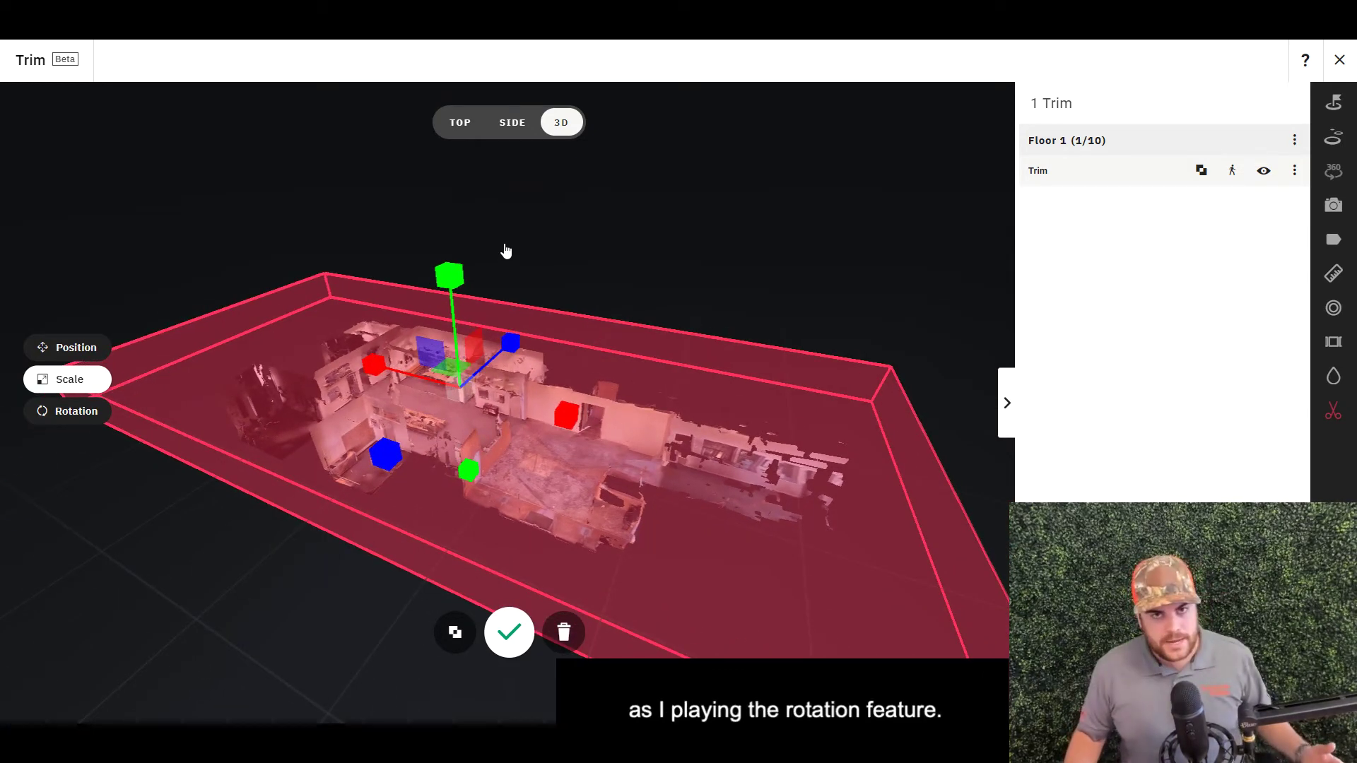
Tilt the trim box with the rotation rings, then reset its rotation to level
click(86, 416)
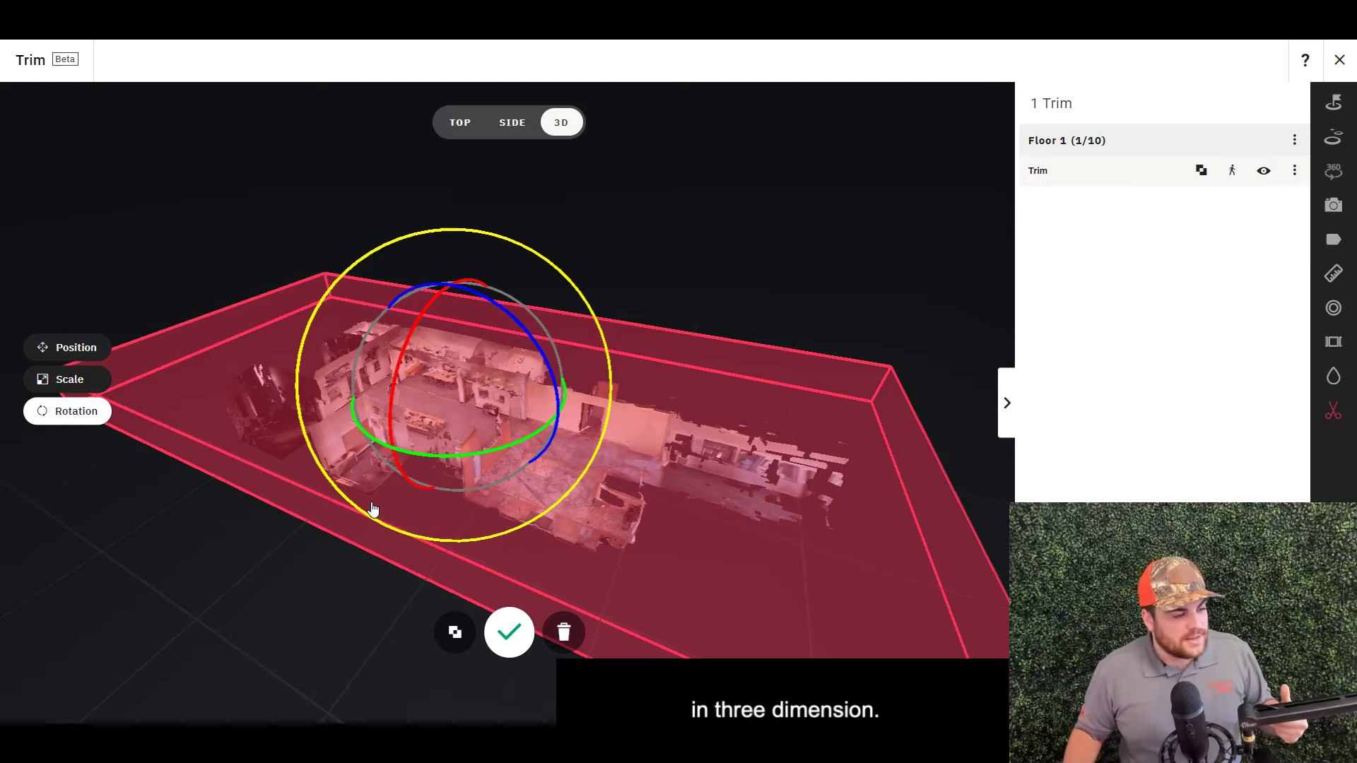
mouse_move(370, 506)
mouse_down()
mouse_move(524, 506)
mouse_move(382, 509)
mouse_up()
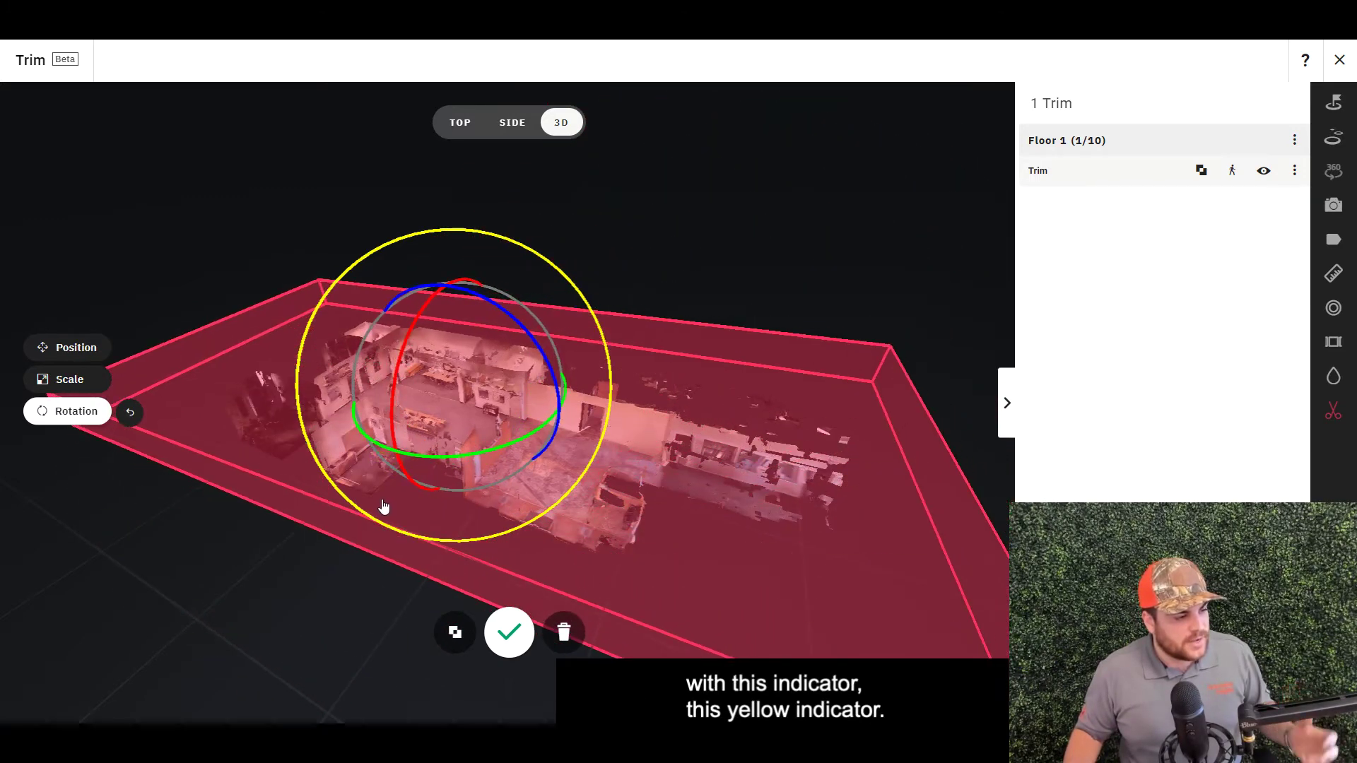
drag(405, 454, 478, 423)
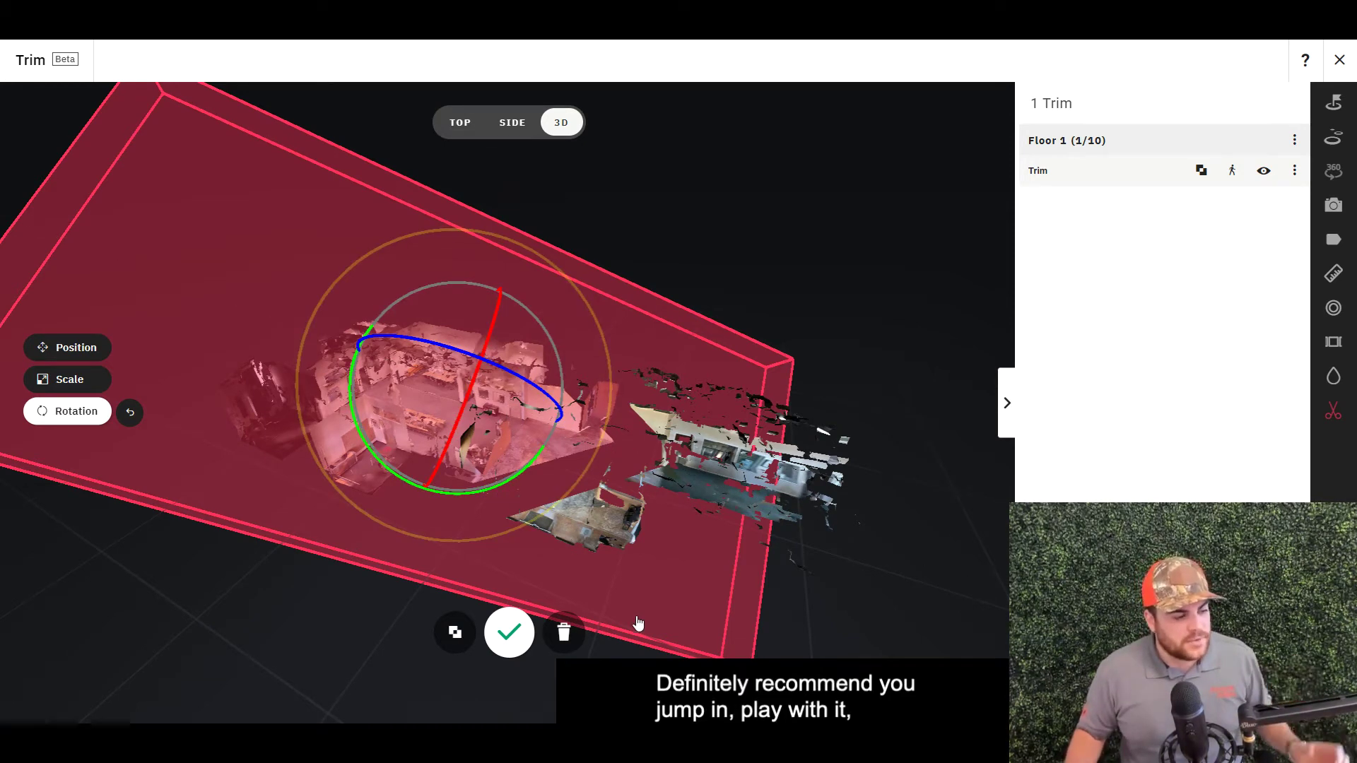
drag(793, 582, 875, 535)
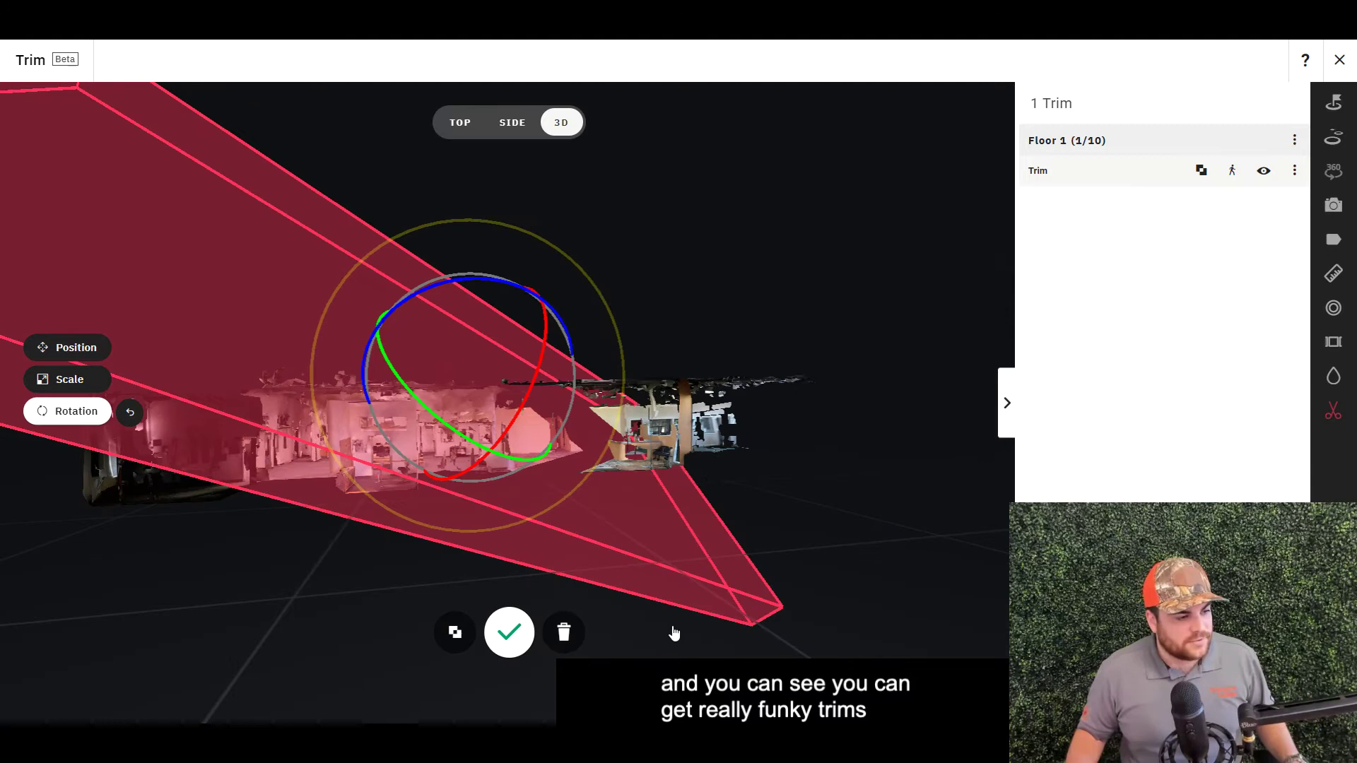
mouse_move(673, 632)
mouse_down()
mouse_move(793, 615)
mouse_move(690, 622)
mouse_up()
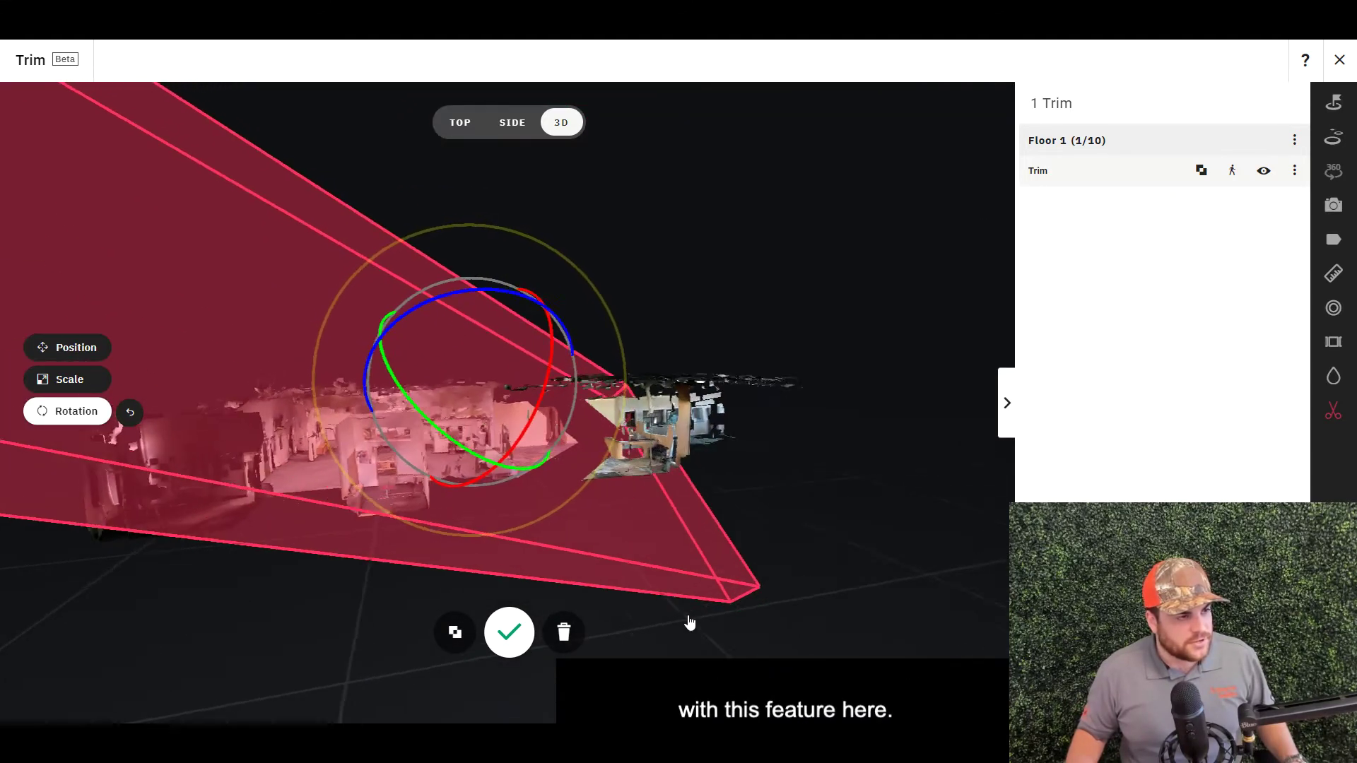
click(130, 413)
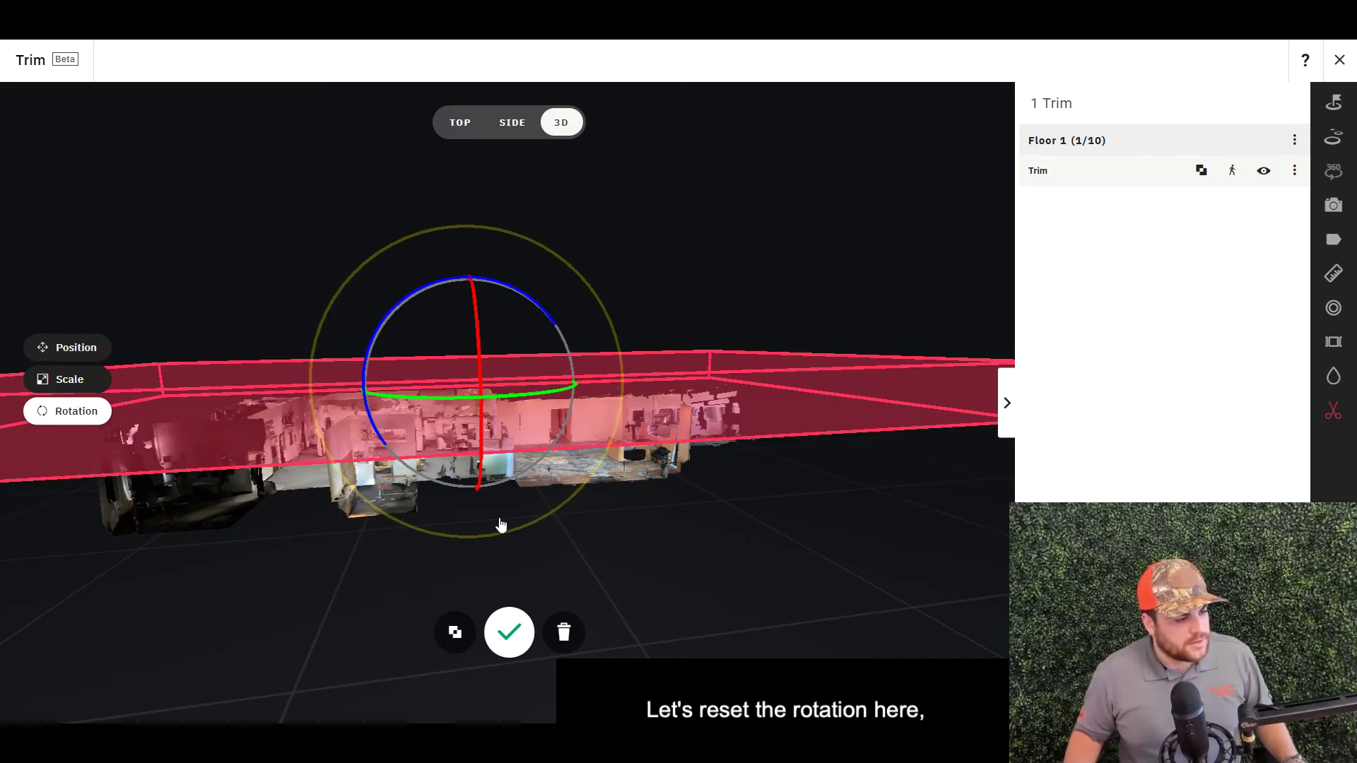
drag(645, 569, 691, 580)
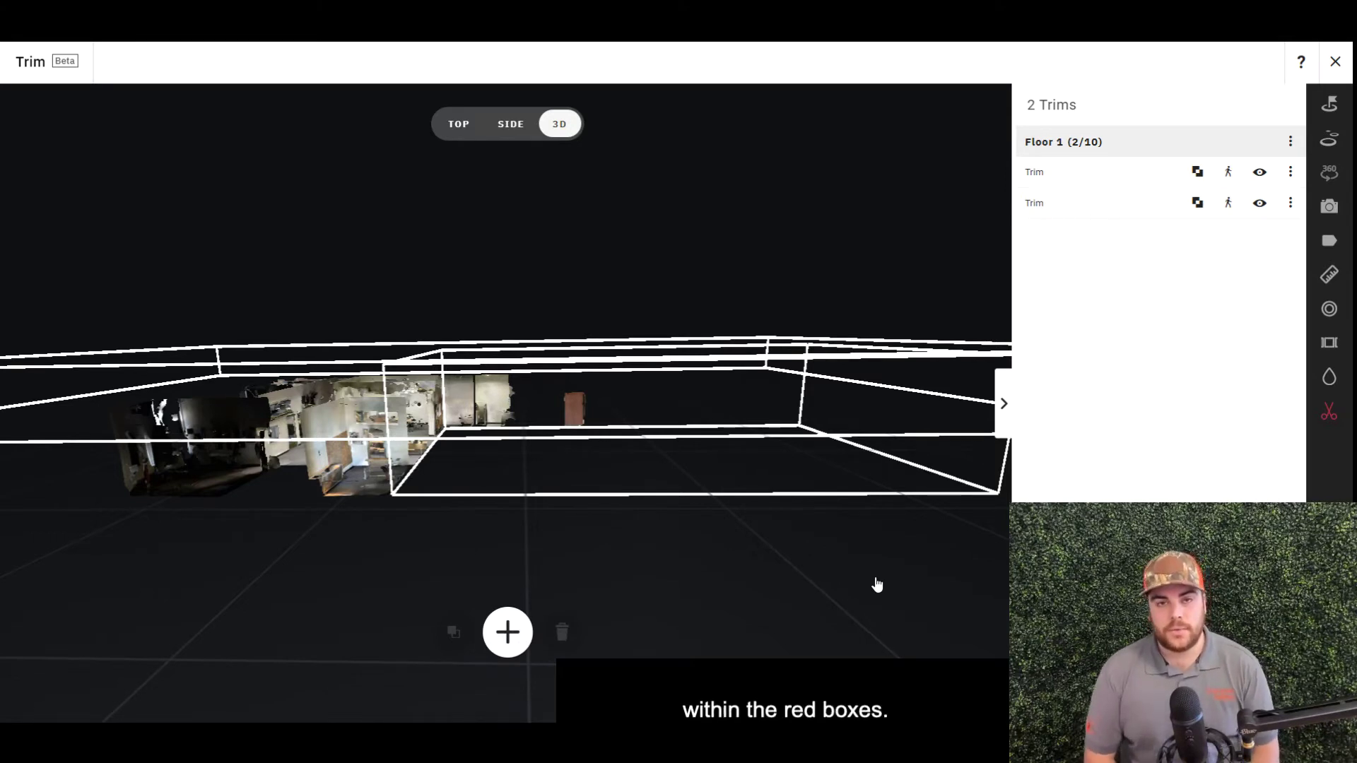
Set the second trim box to Keep Mesh and commit it, leaving only the lobby visible
click(805, 478)
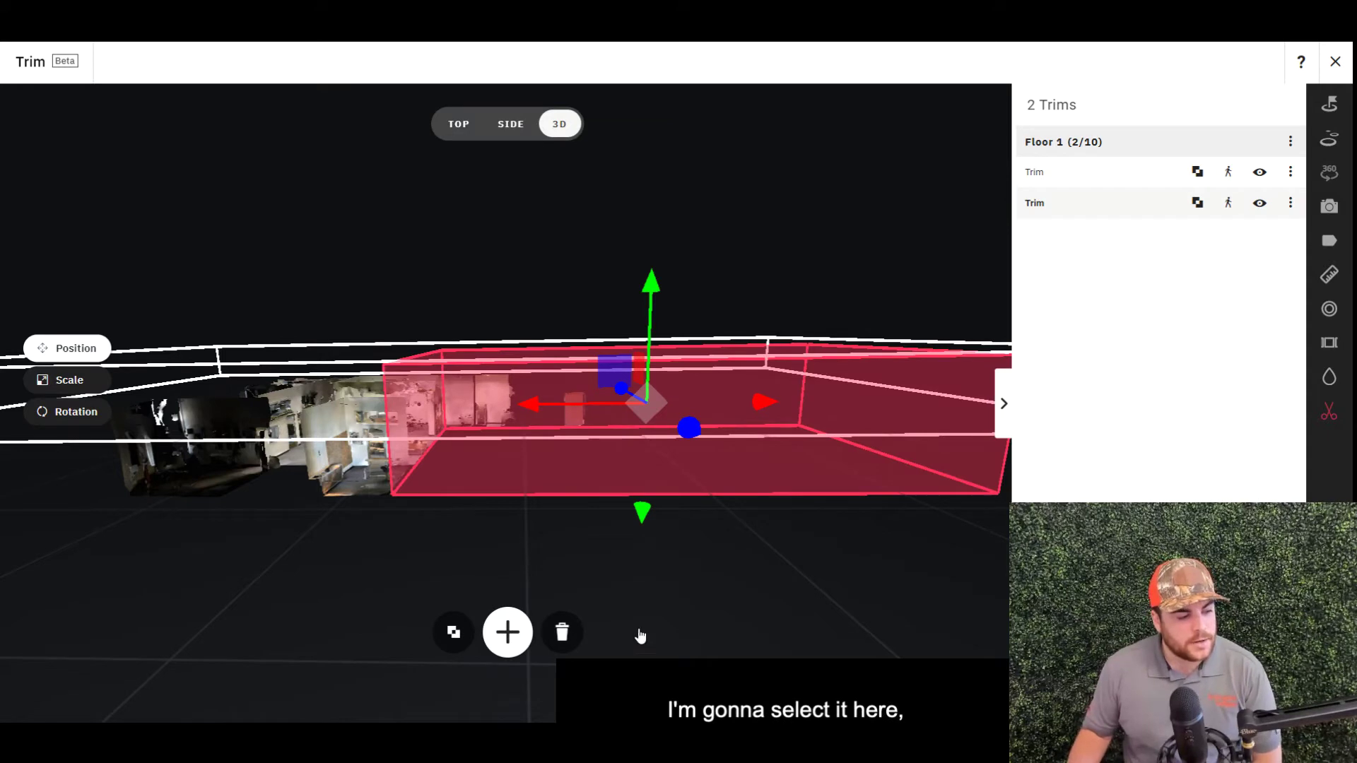
click(461, 641)
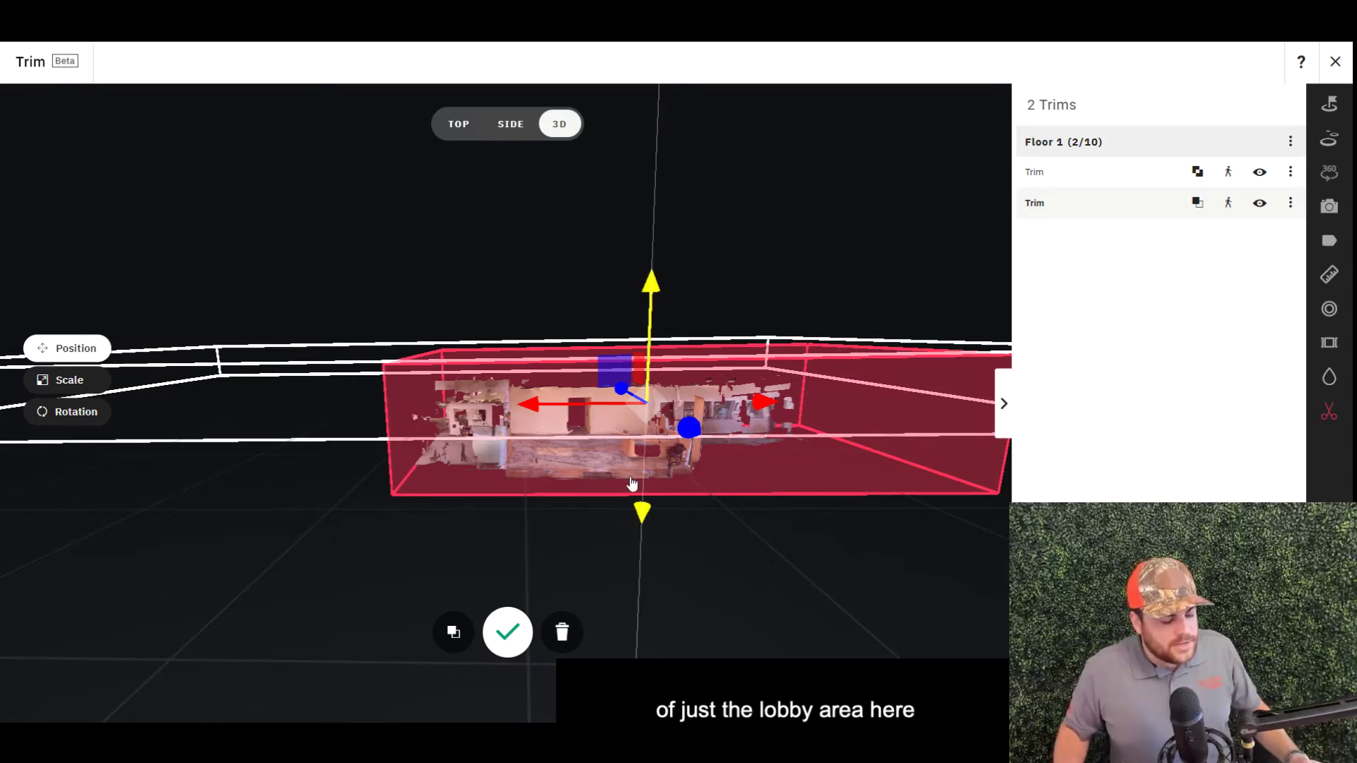
scroll(629, 474, up, 3)
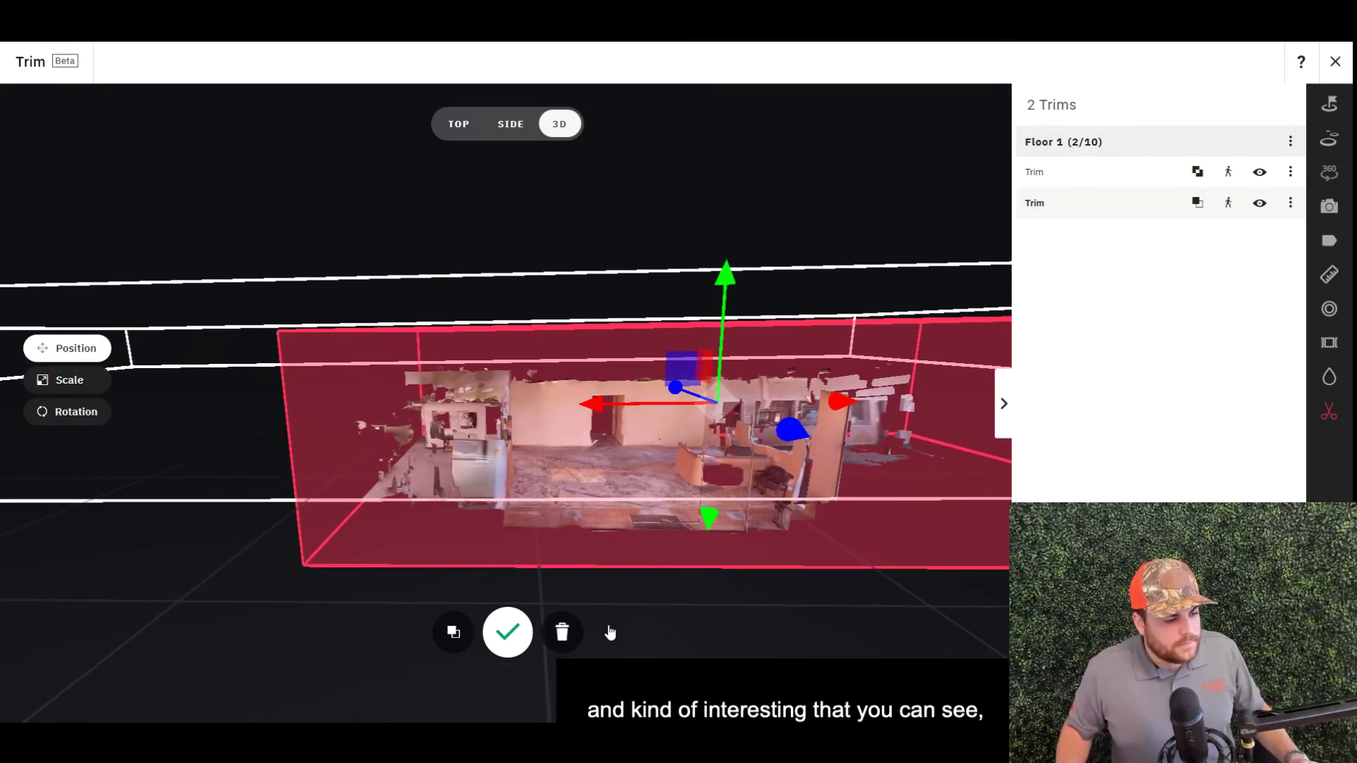
click(508, 631)
drag(651, 632, 794, 627)
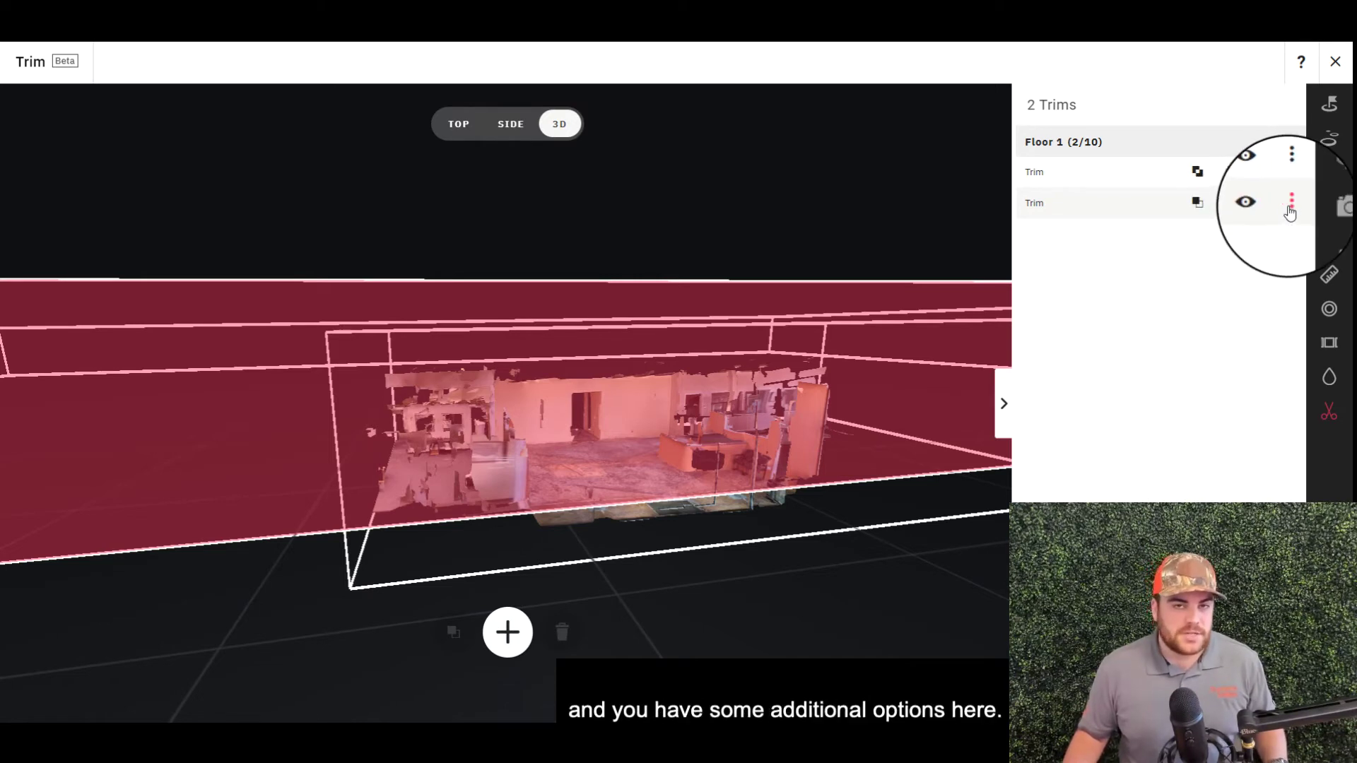
Delete the second trim, restoring the full office scan with only the ceiling trim
click(1290, 205)
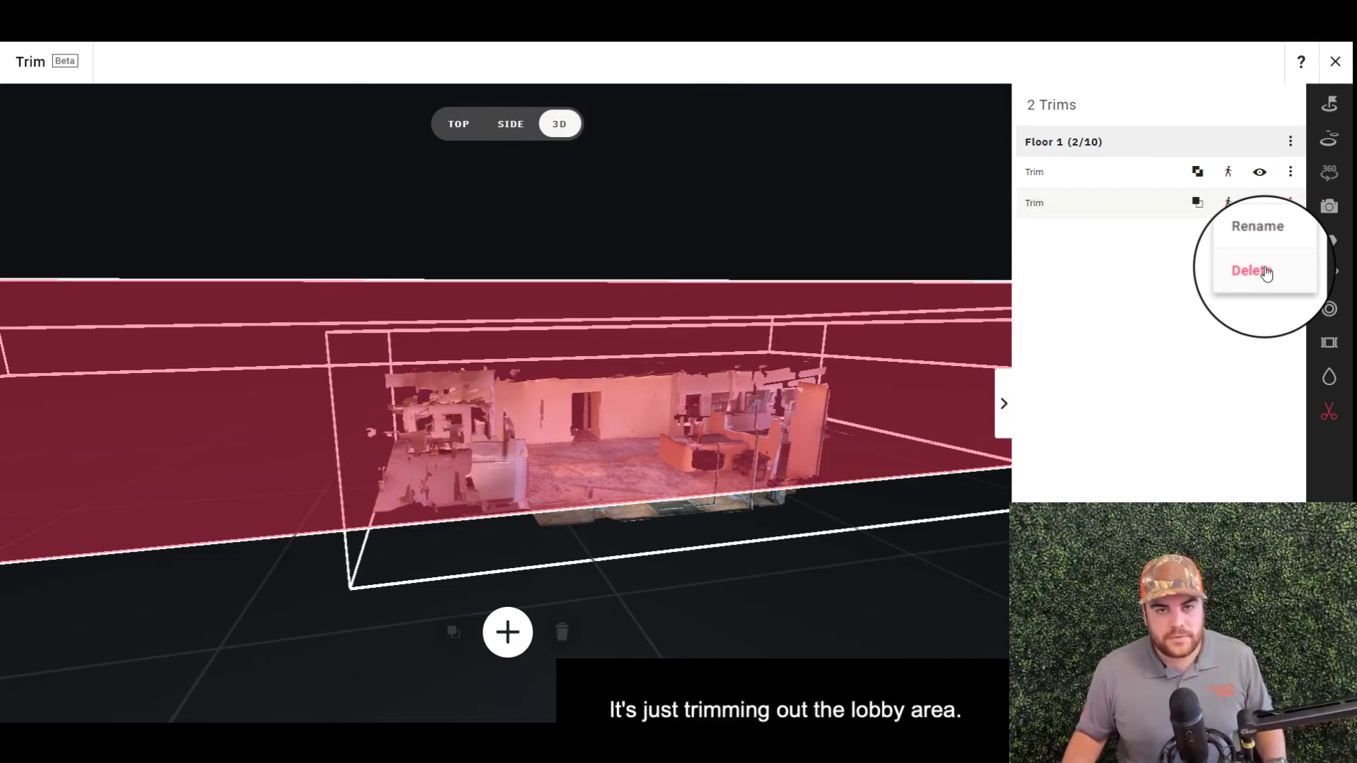
click(1250, 271)
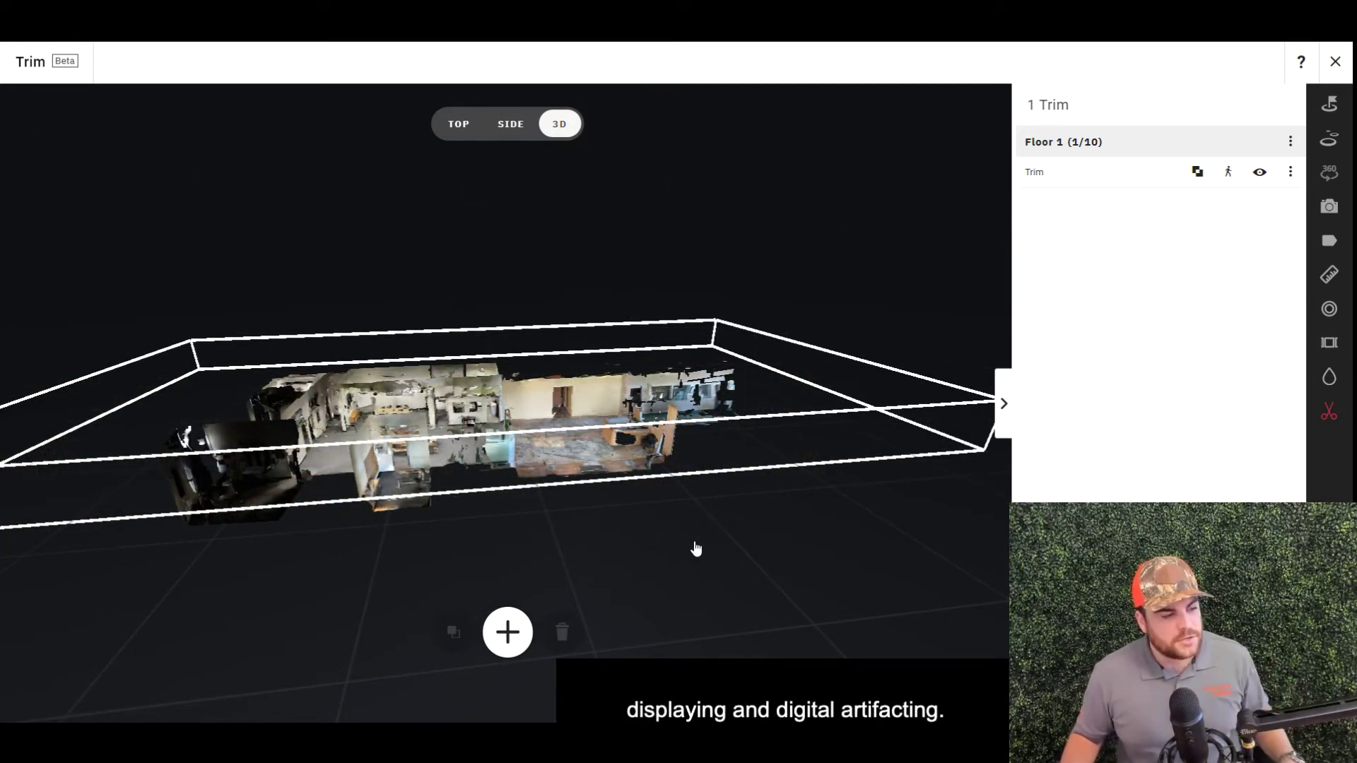
drag(565, 550, 620, 534)
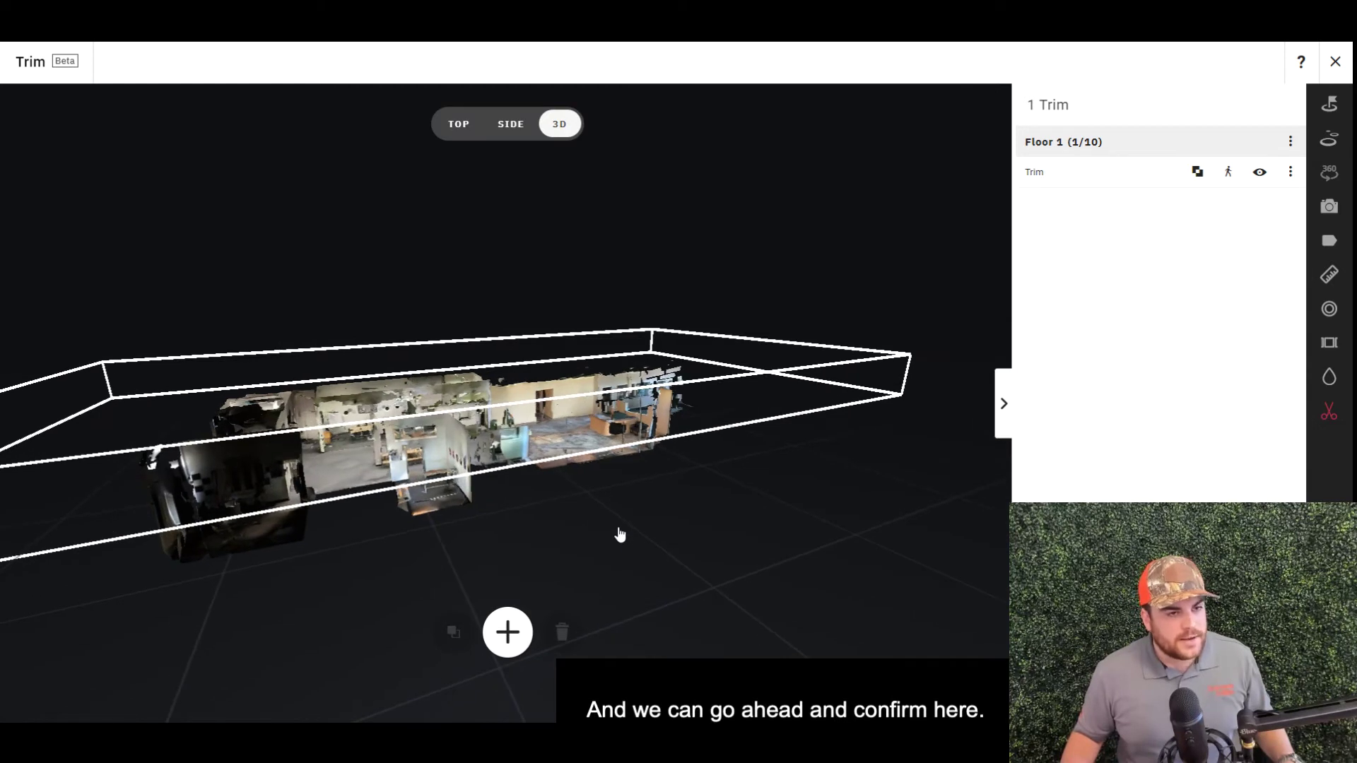
Exit trim editing, publish the trimmed office dollhouse, and orbit it to confirm the ceiling is gone
click(1336, 63)
click(1307, 69)
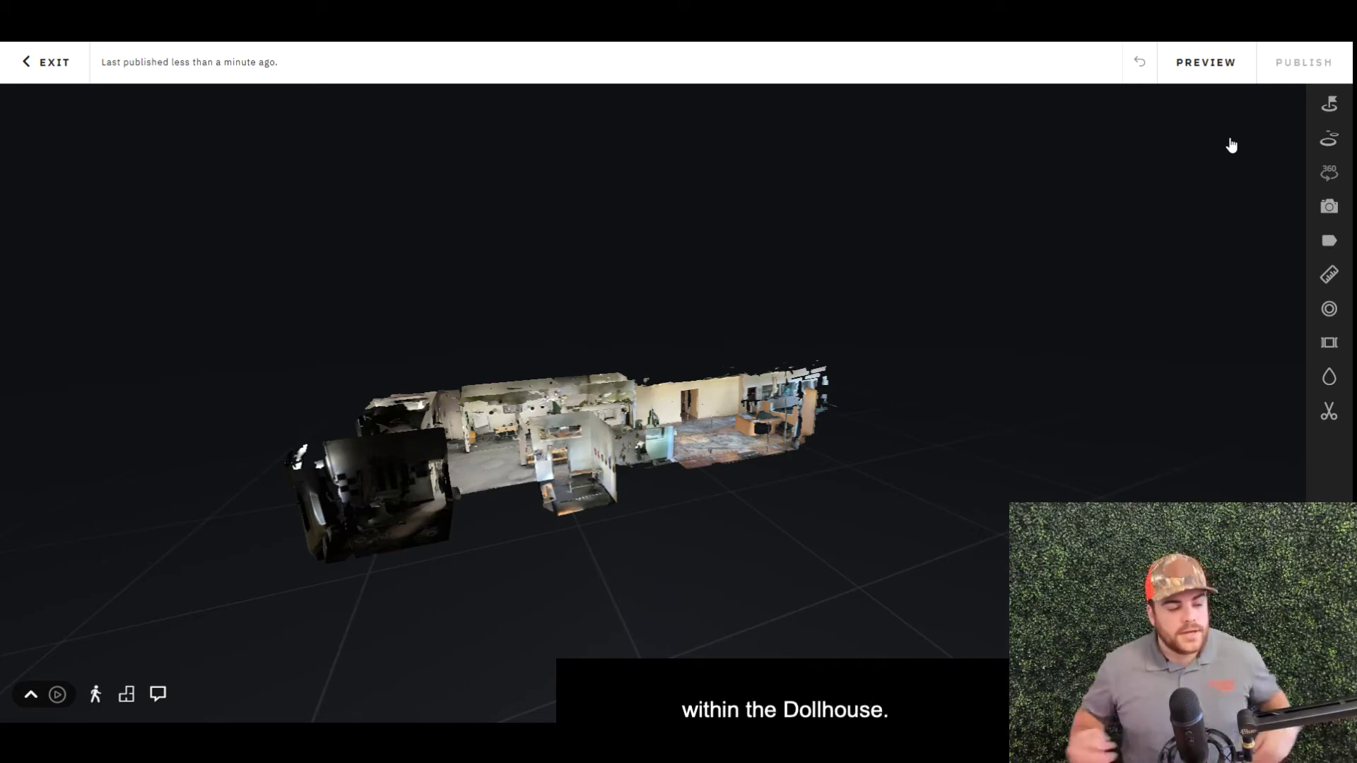
drag(653, 548, 771, 568)
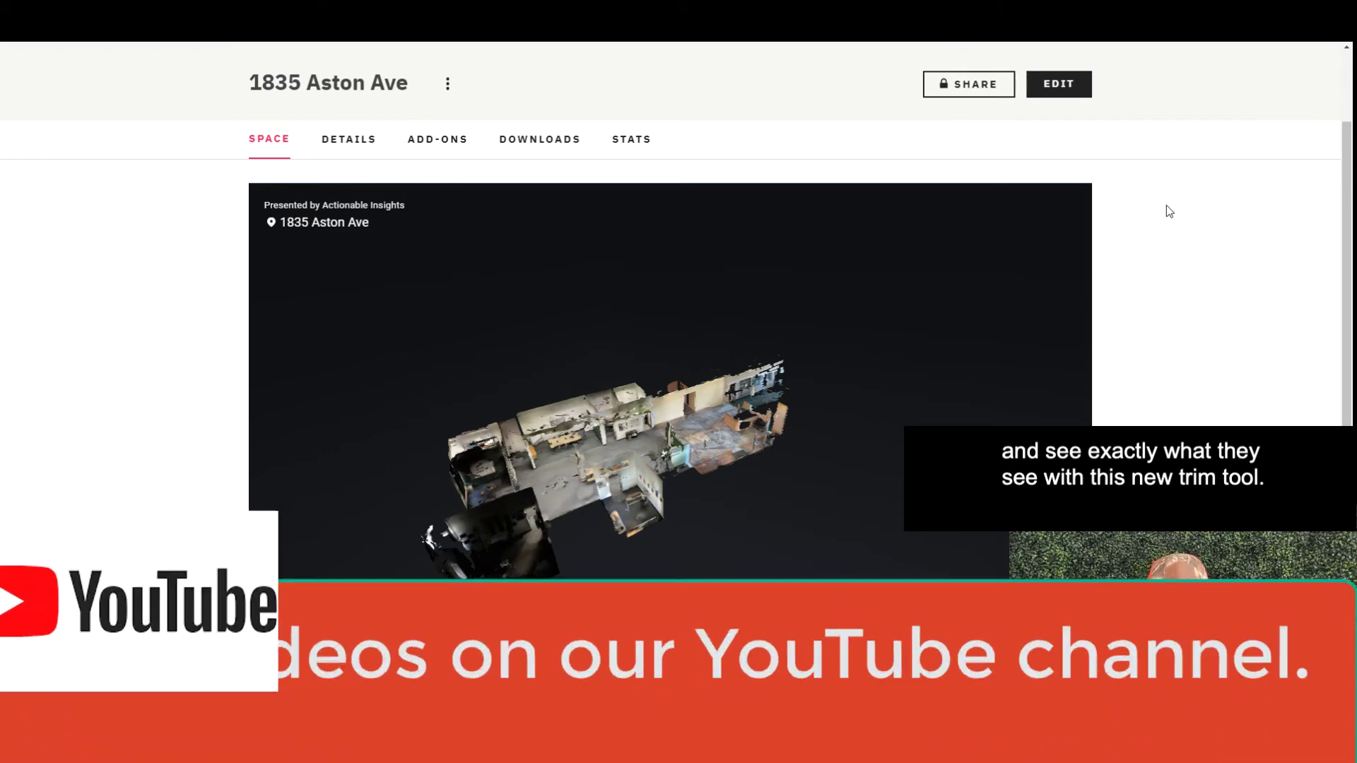
Set the space's privacy to Unlisted, copy its share link, and open an incognito window
click(944, 84)
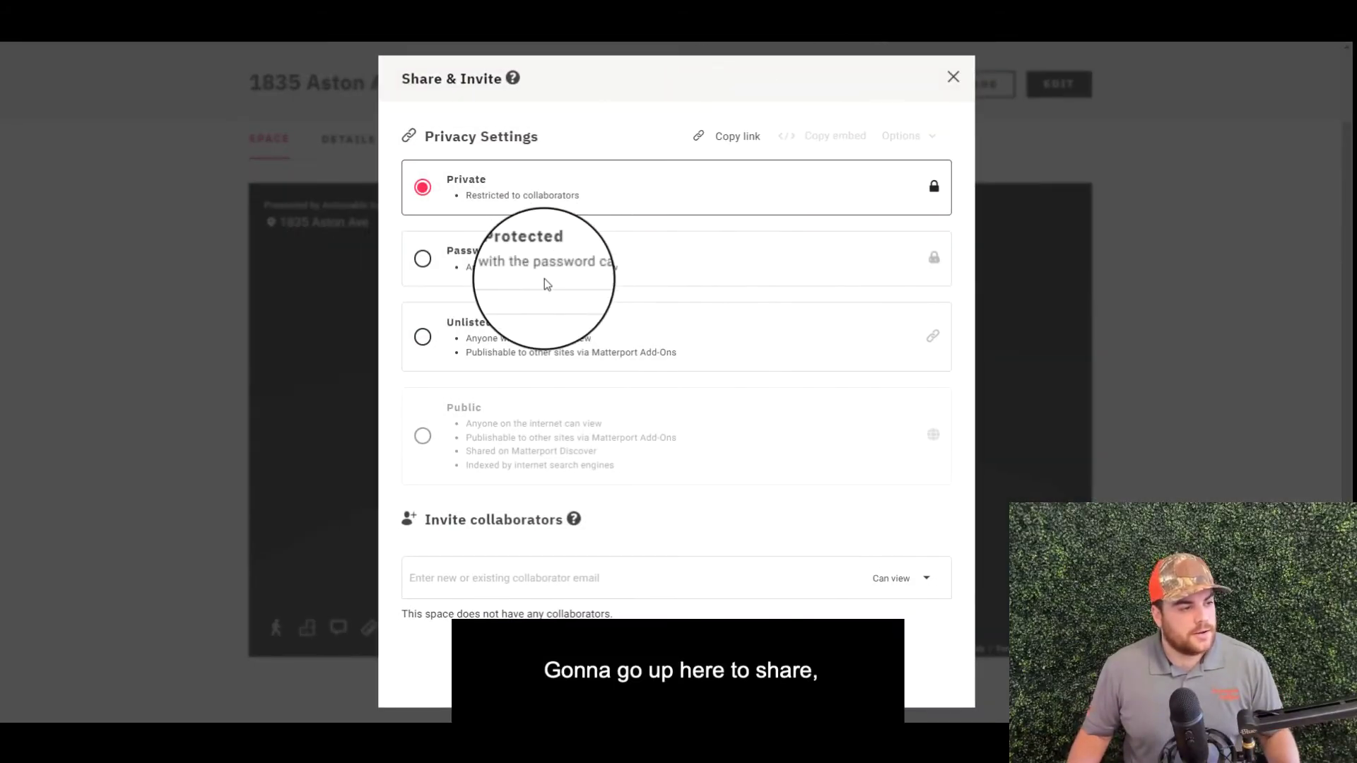
click(421, 336)
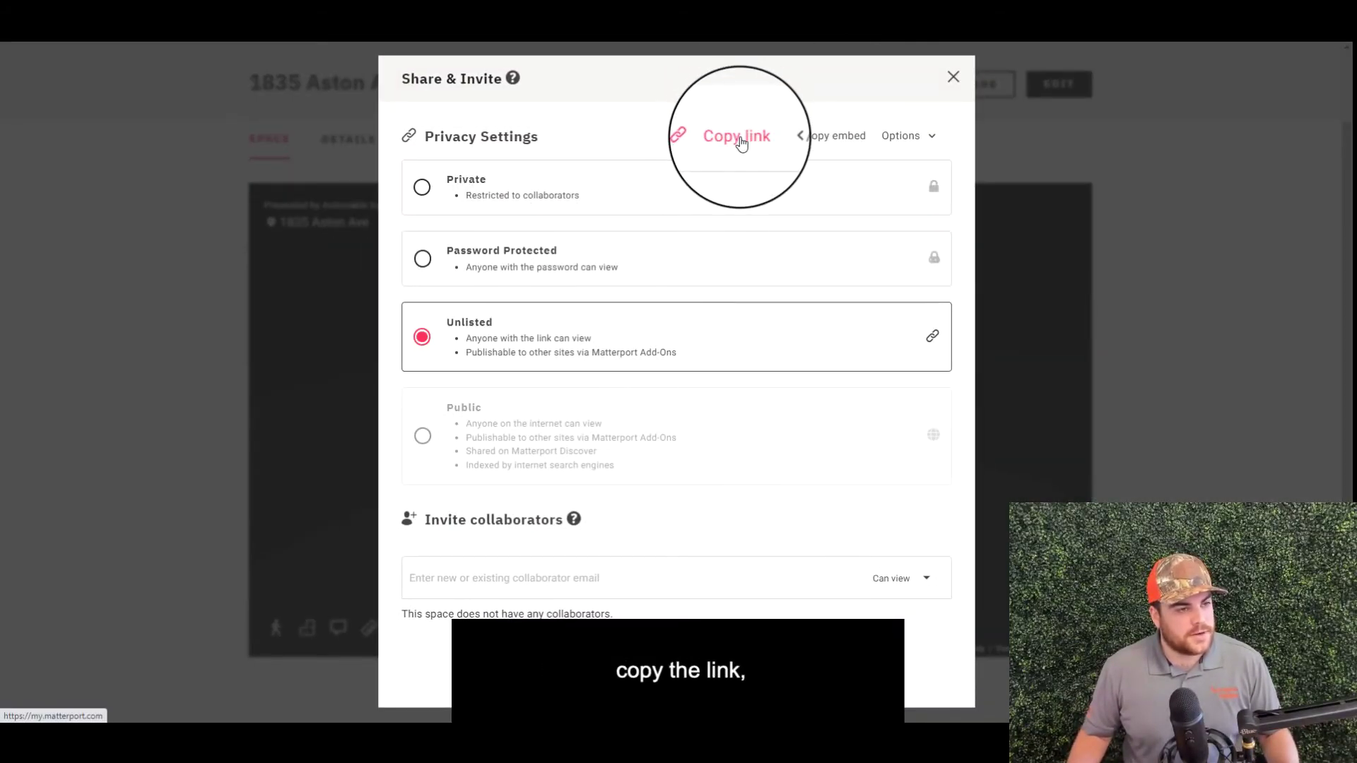
click(739, 140)
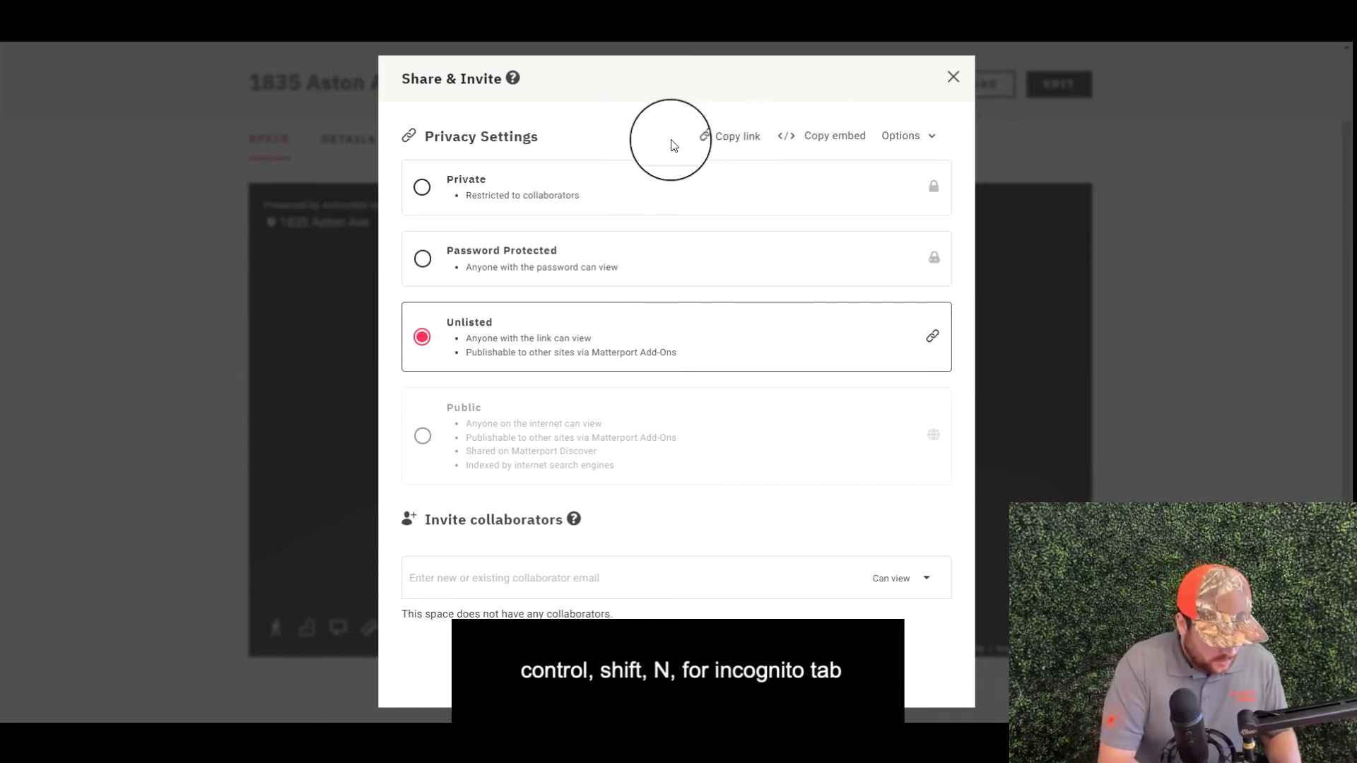
key(ctrl+shift+n)
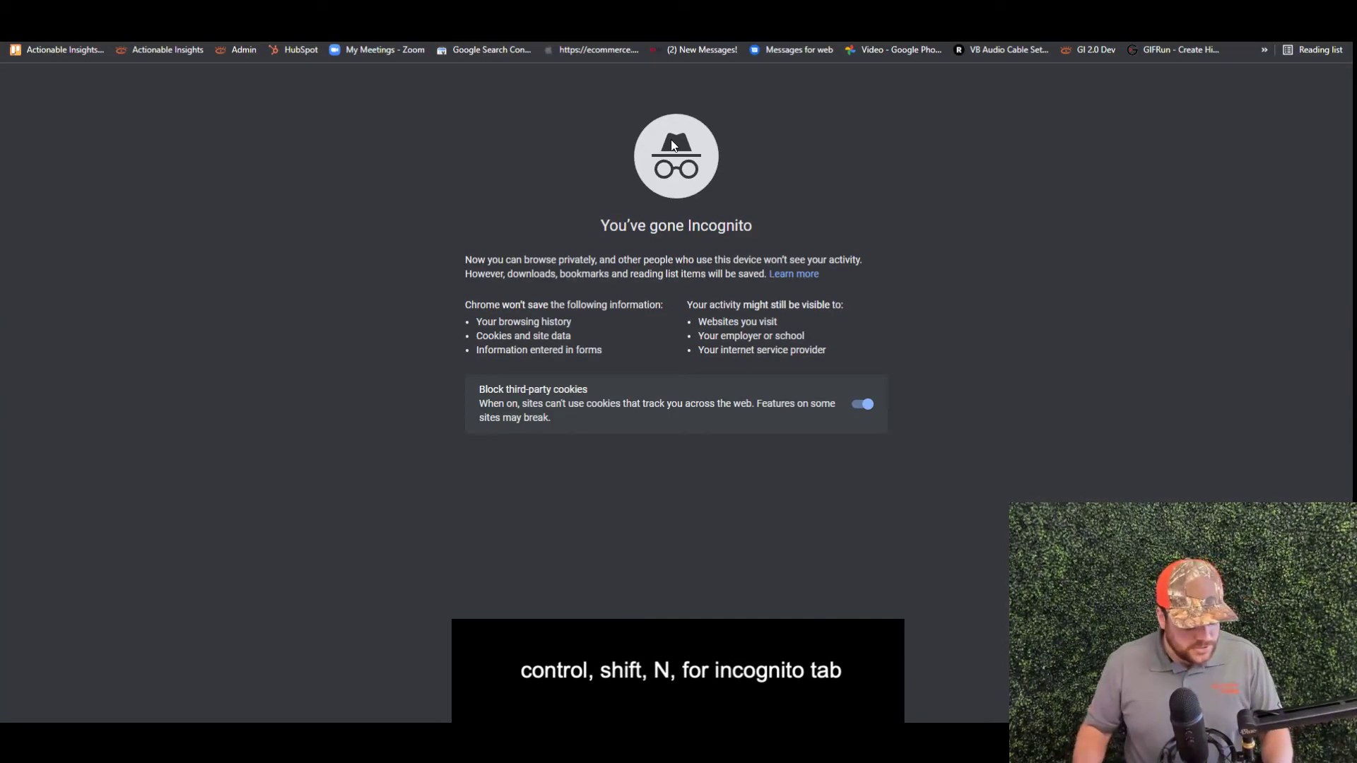
Load the copied unlisted tour link in the incognito address bar
key(ctrl+v)
key(Return)
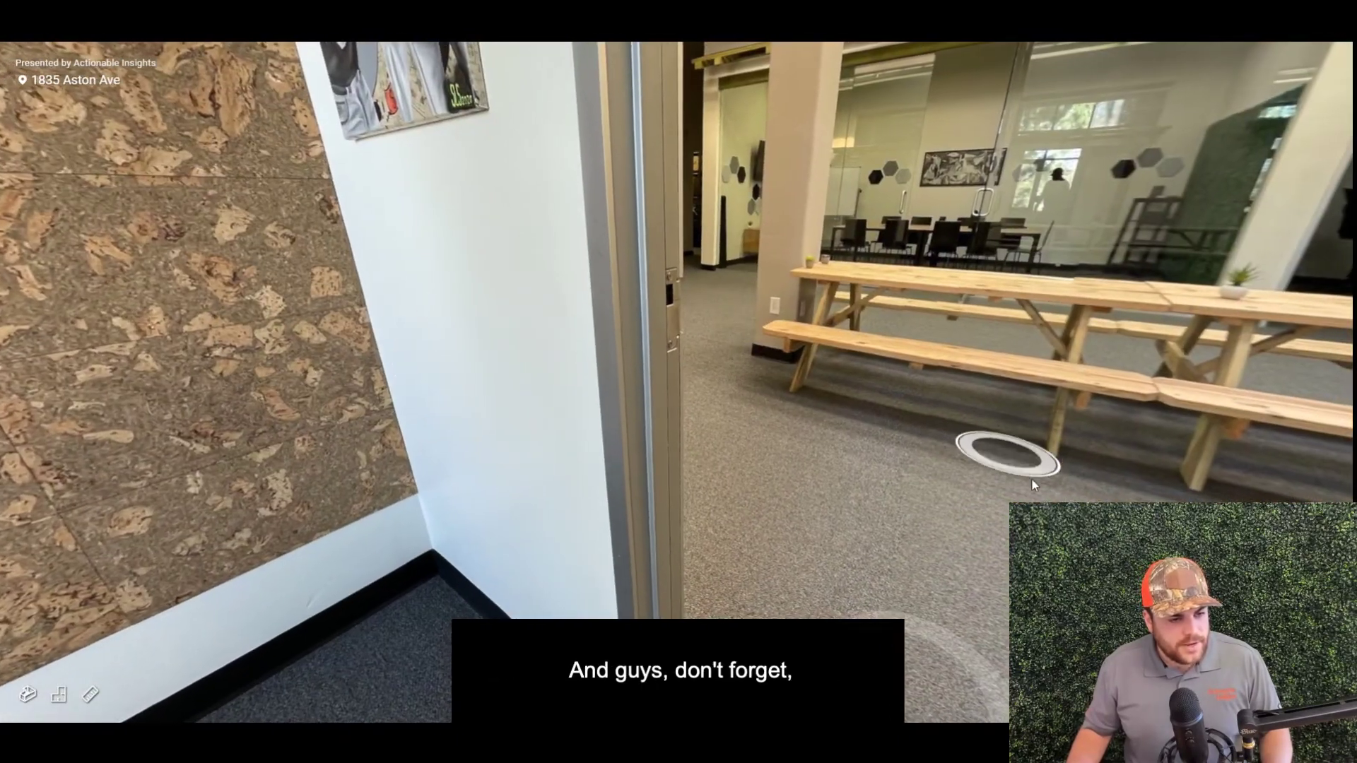
Move into the open office, then step back for a wider view of the conference room
click(1031, 478)
key(Down)
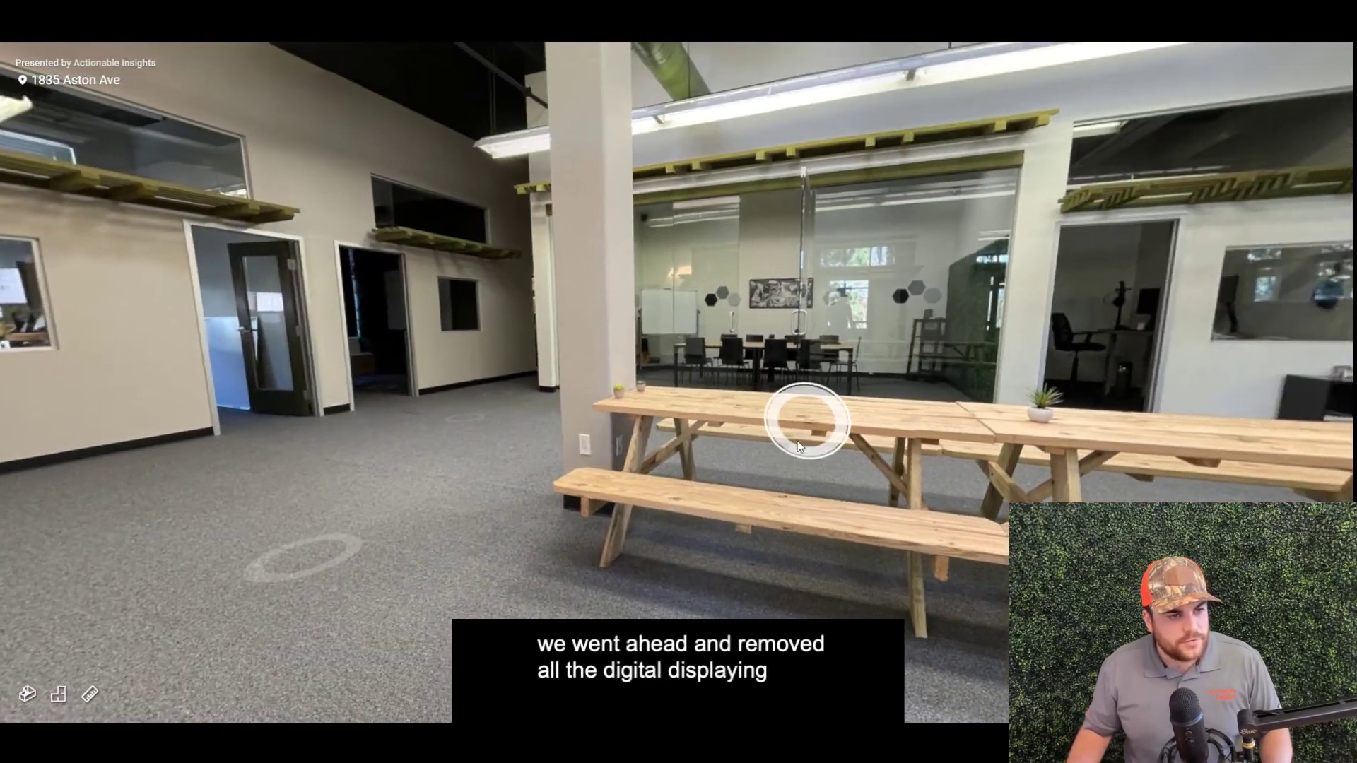